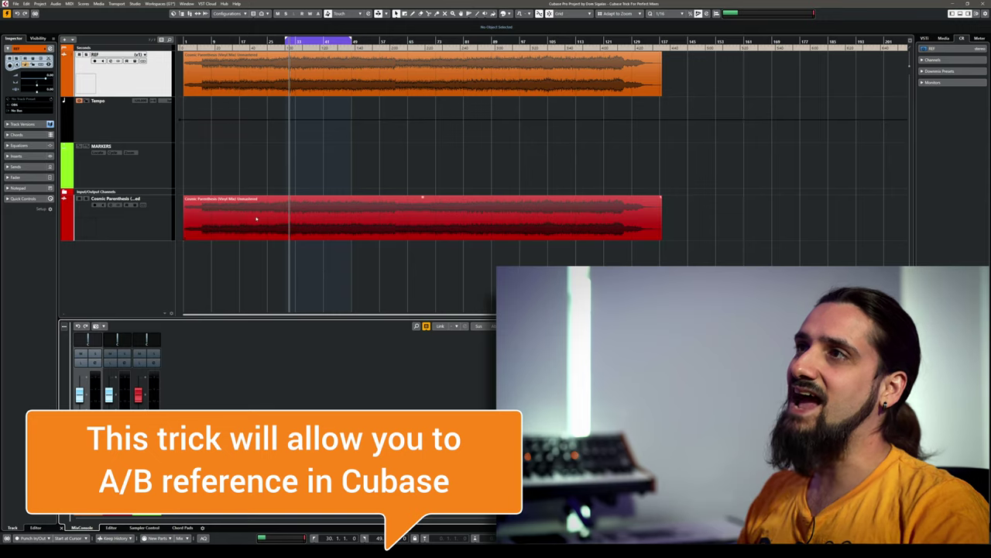
Step: Select the Cosmic Parenthesis track and open its Channel Settings with E
key(Down)
key(Down)
key(Down)
key(e)
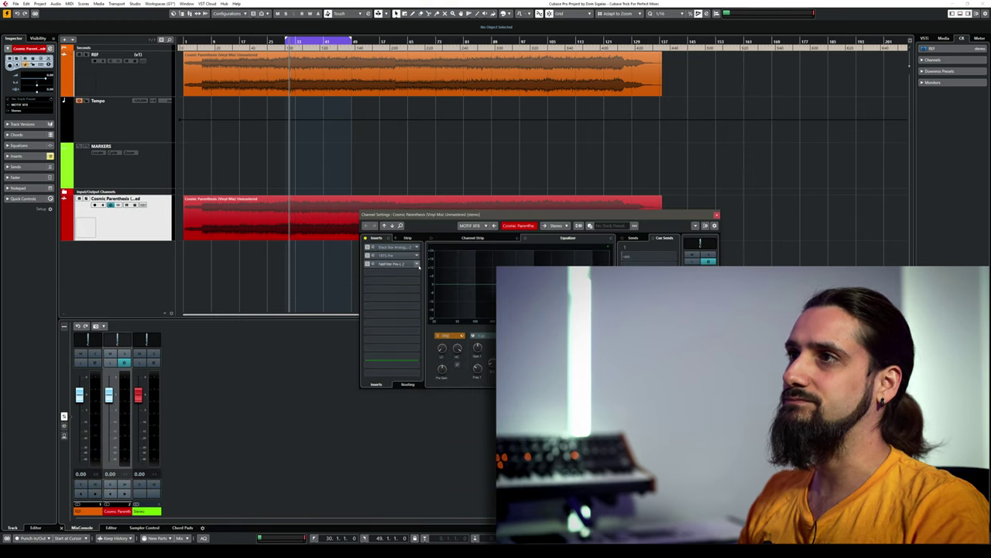
Step: Play back the mix, close the Channel Settings window, and select the REF audio event
click(771, 223)
key(space)
click(716, 214)
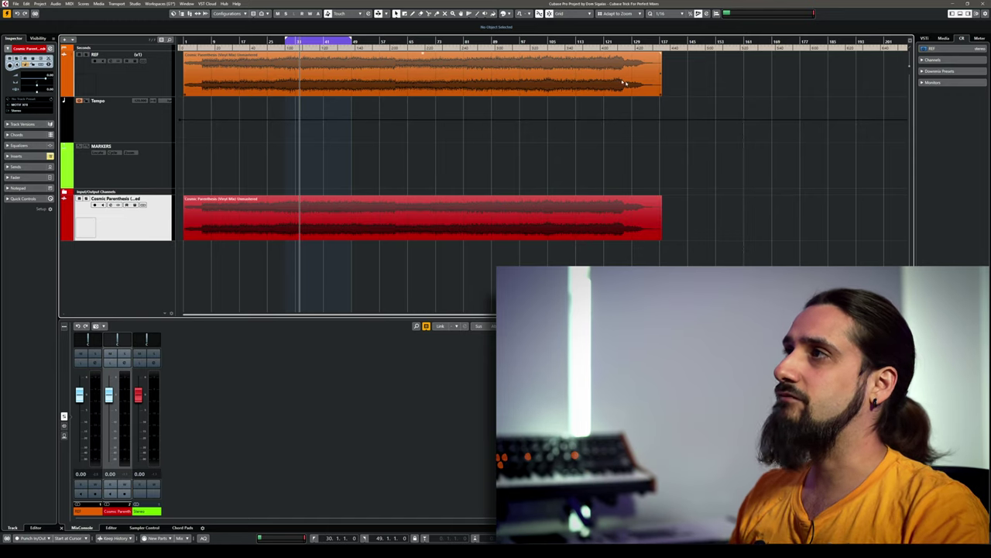
click(531, 78)
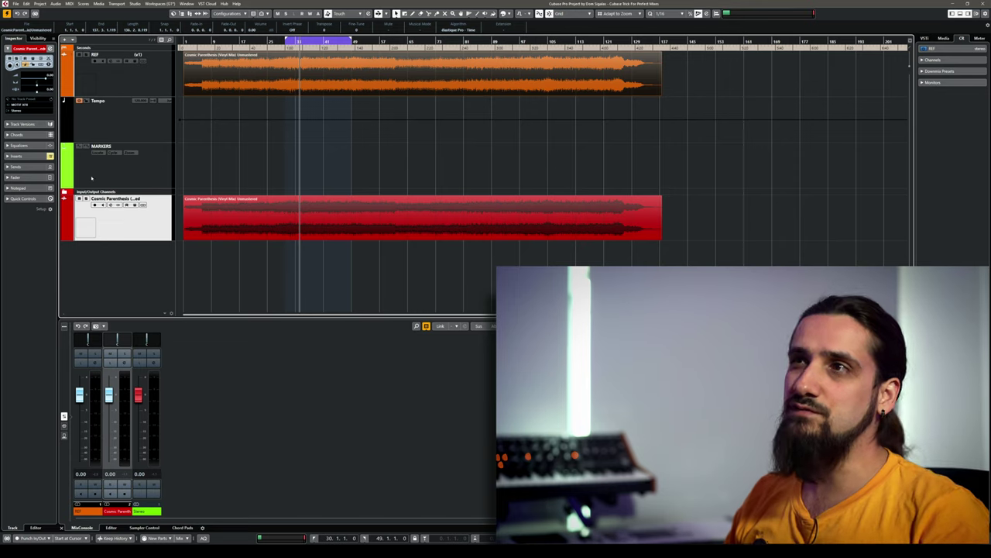
Step: Mute and unmute the Cosmic Parenthesis track, then mute and unmute the REF track
click(86, 199)
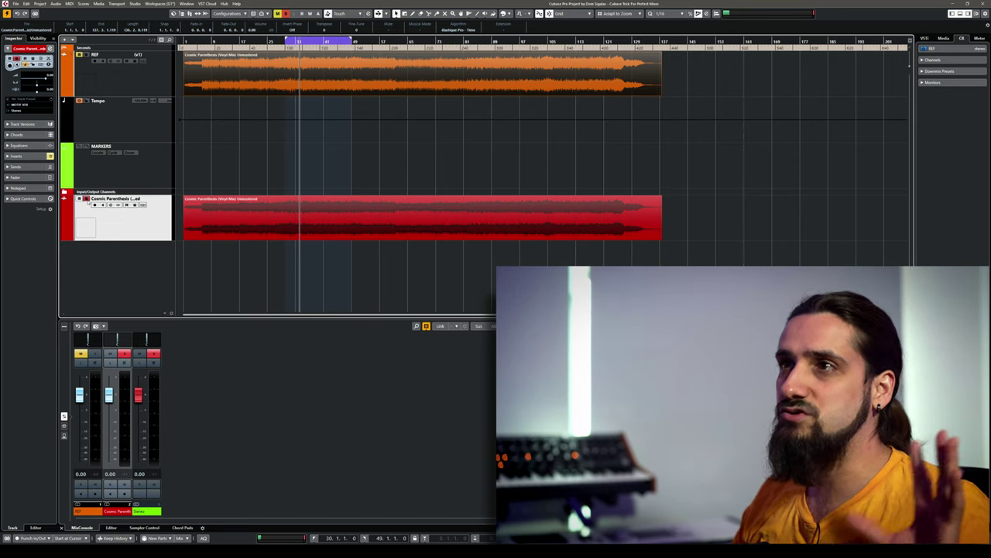
click(86, 199)
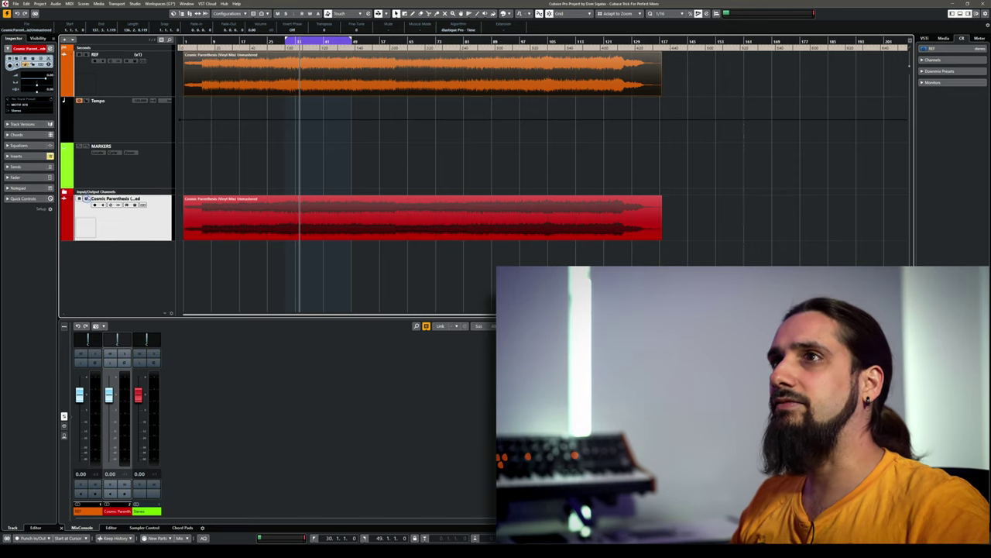
click(87, 55)
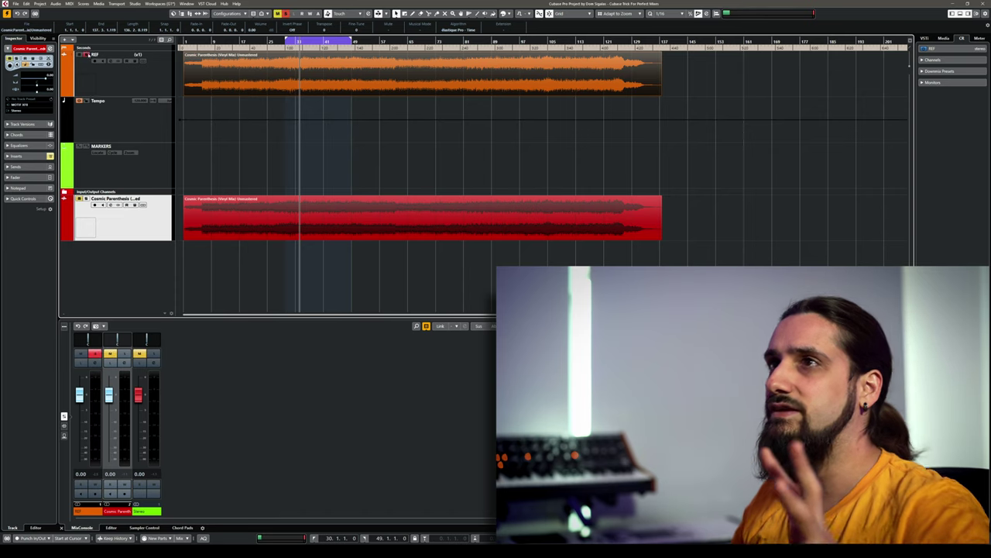
click(87, 55)
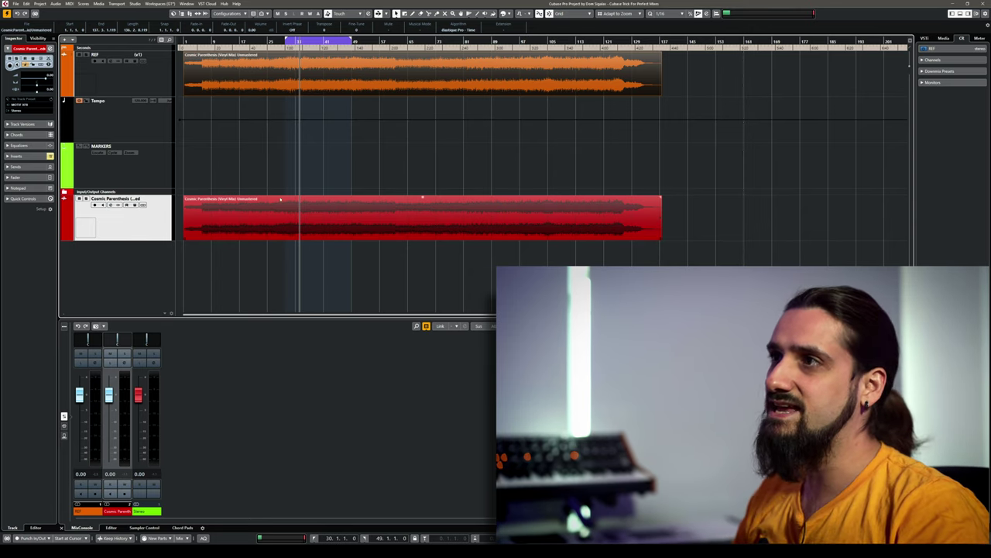
Step: Reopen the Cosmic Parenthesis Channel Settings, play the processed mix, then close the window
click(110, 205)
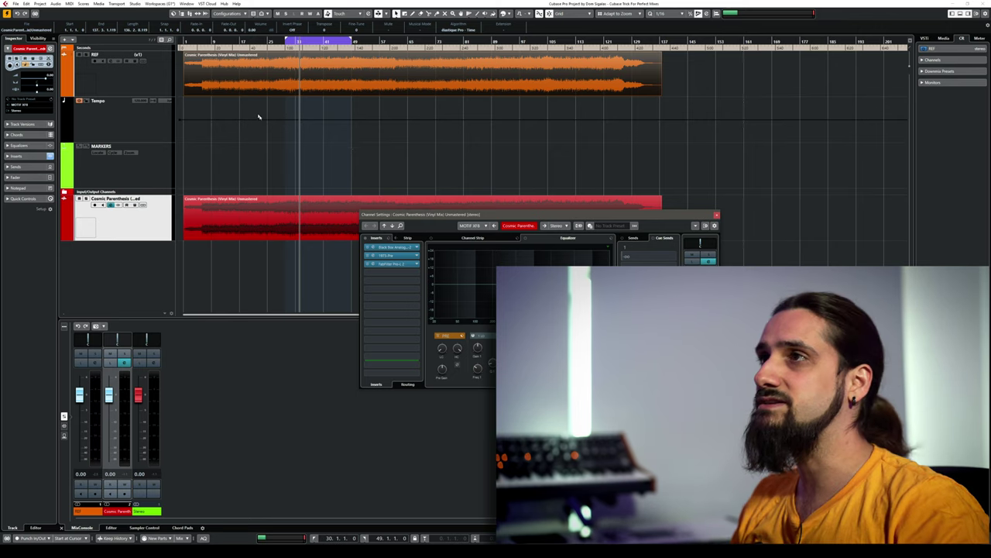
click(314, 139)
key(space)
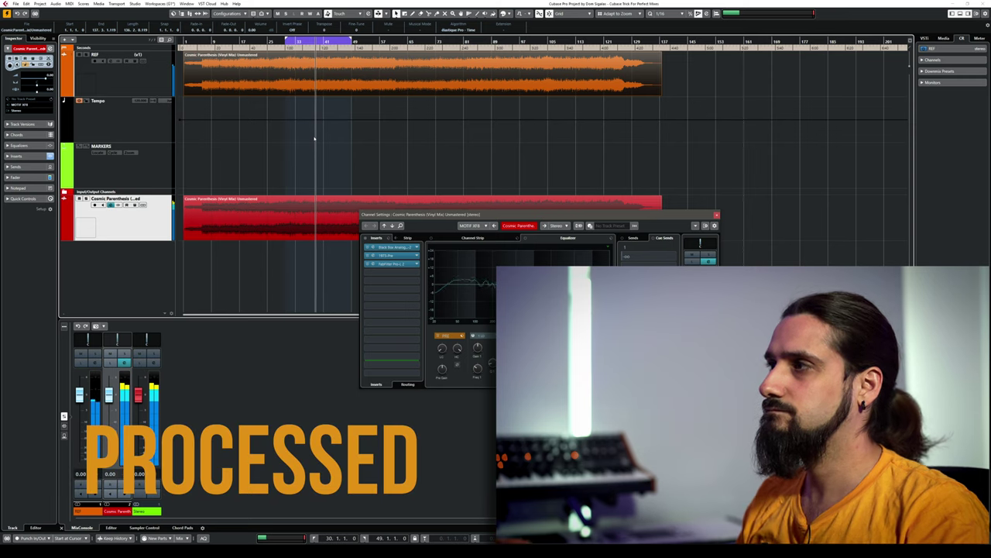
click(717, 213)
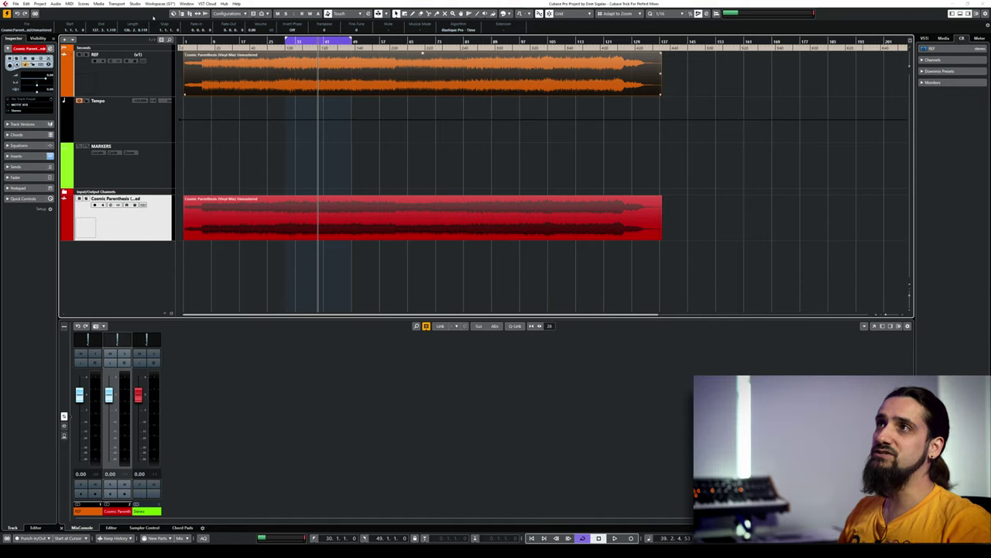
Step: Open Studio > Audio Connections on the Control Room buses, then view the Outputs tab
click(135, 4)
click(144, 13)
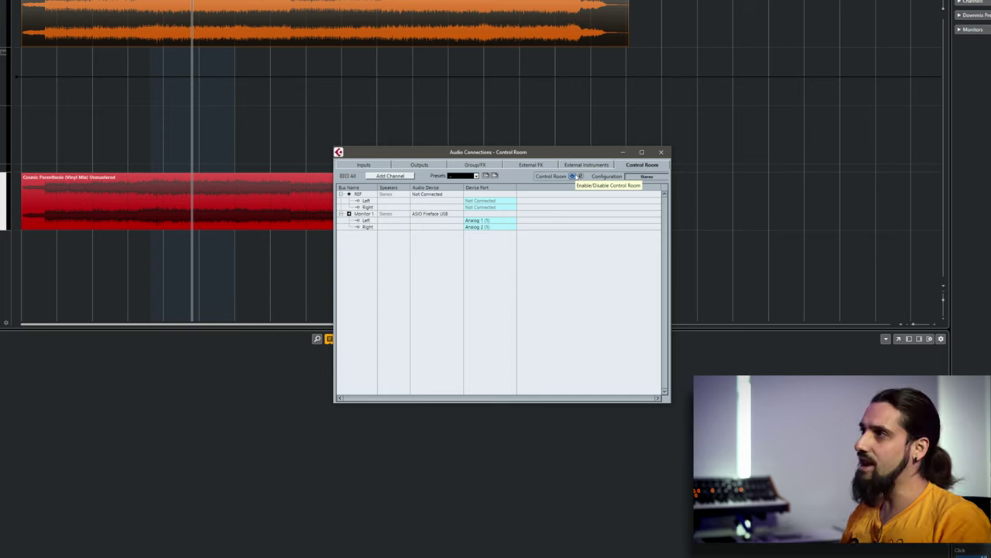
click(432, 165)
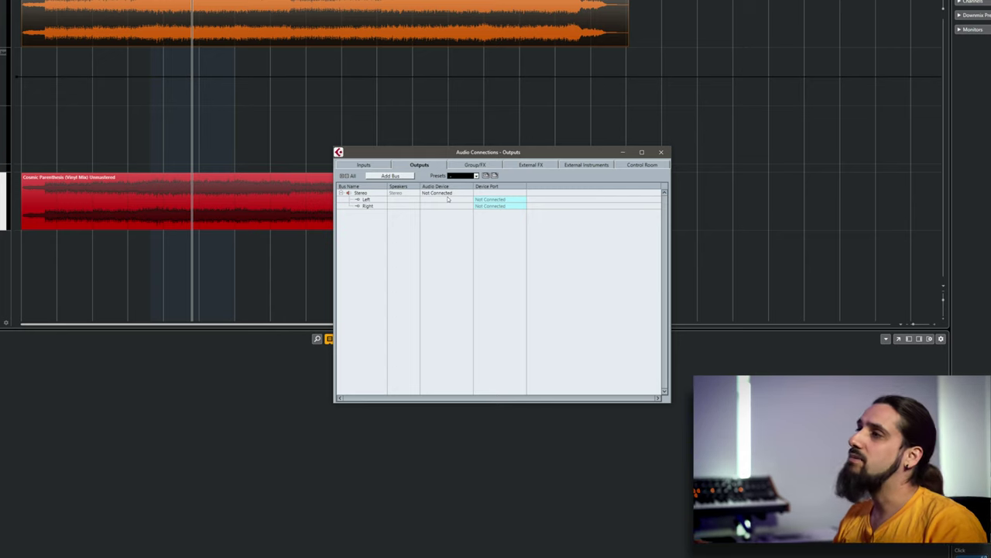
Step: Remove the Monitor 1 and REF buses from the Control Room tab
click(644, 165)
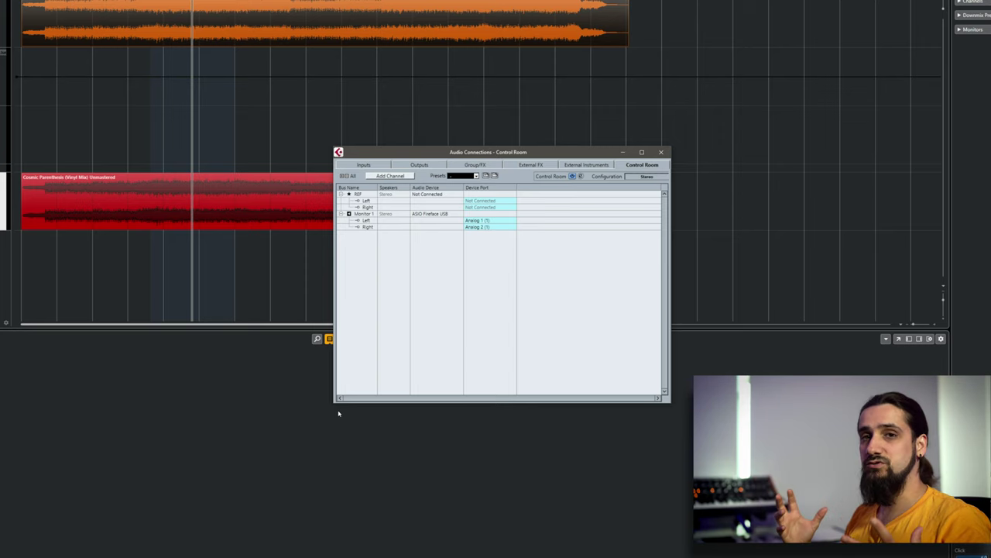
right_click(367, 213)
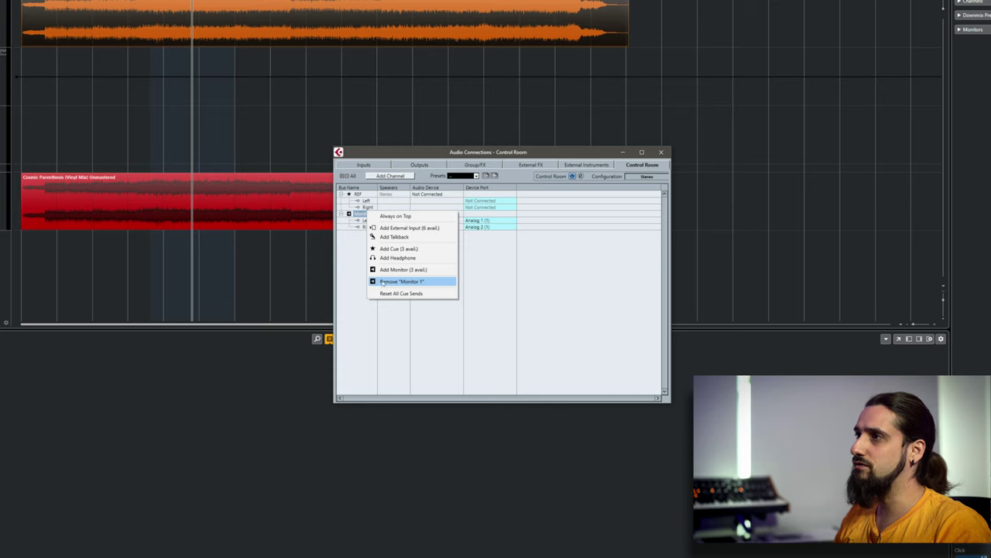
click(381, 282)
click(400, 290)
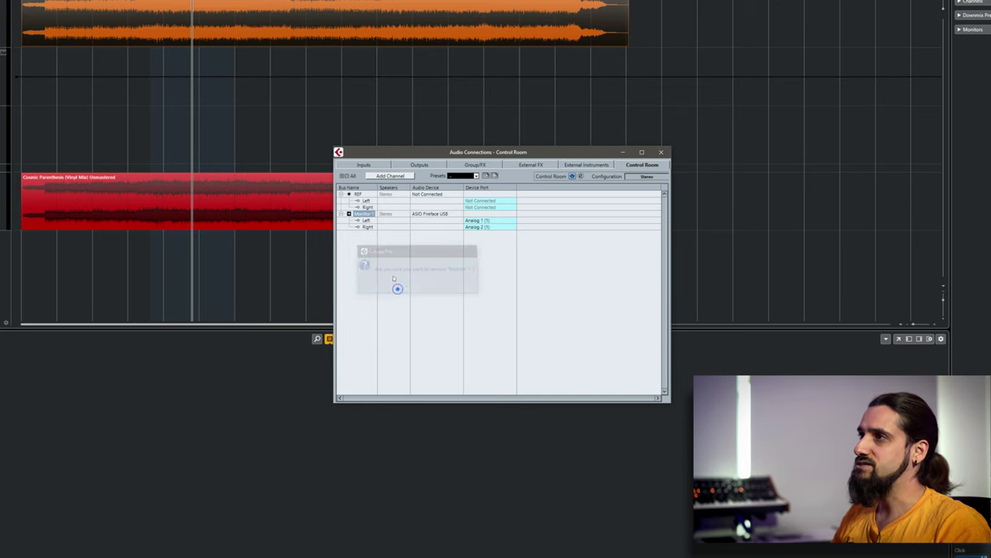
right_click(359, 200)
click(401, 257)
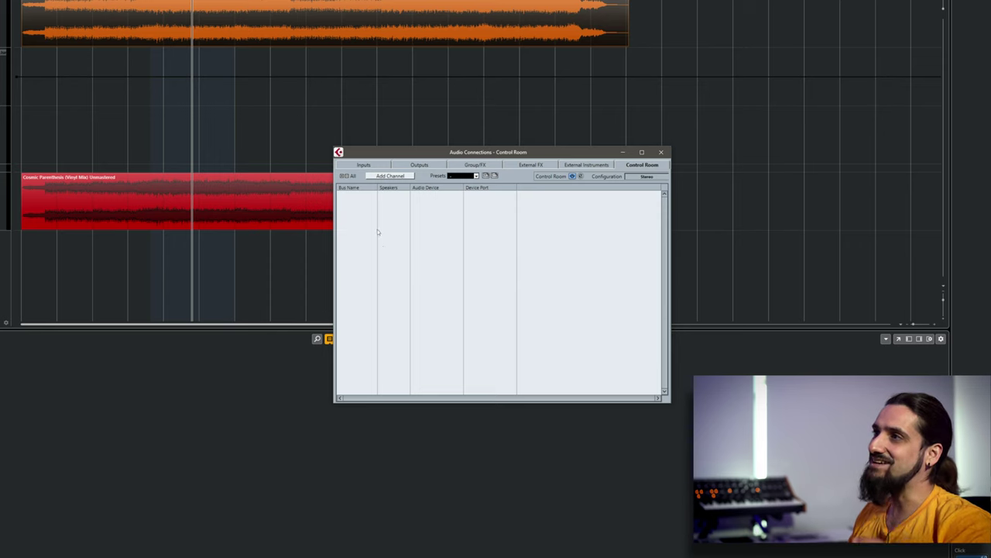
right_click(378, 231)
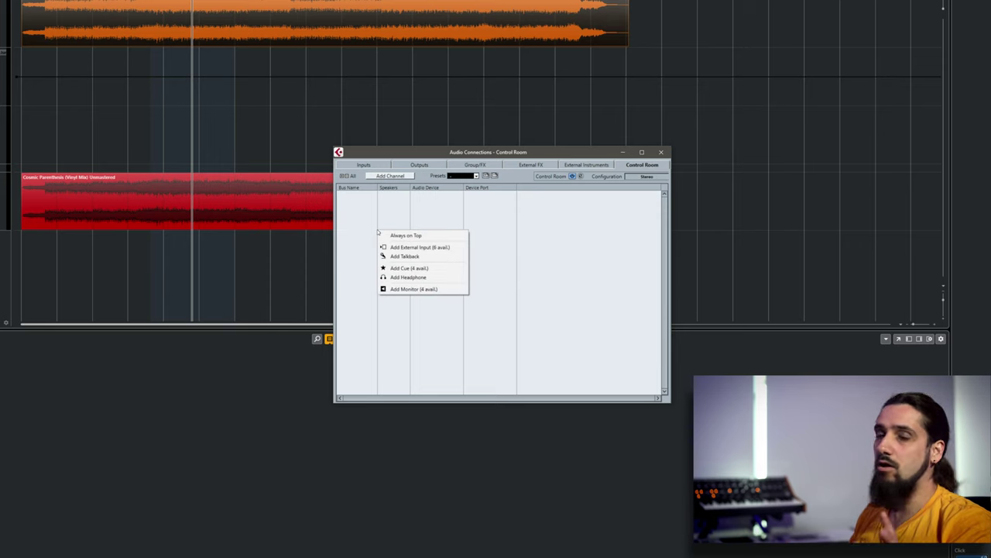
Step: Add a stereo monitor bus named Monitors routed to the ASIO Fireface USB
click(408, 288)
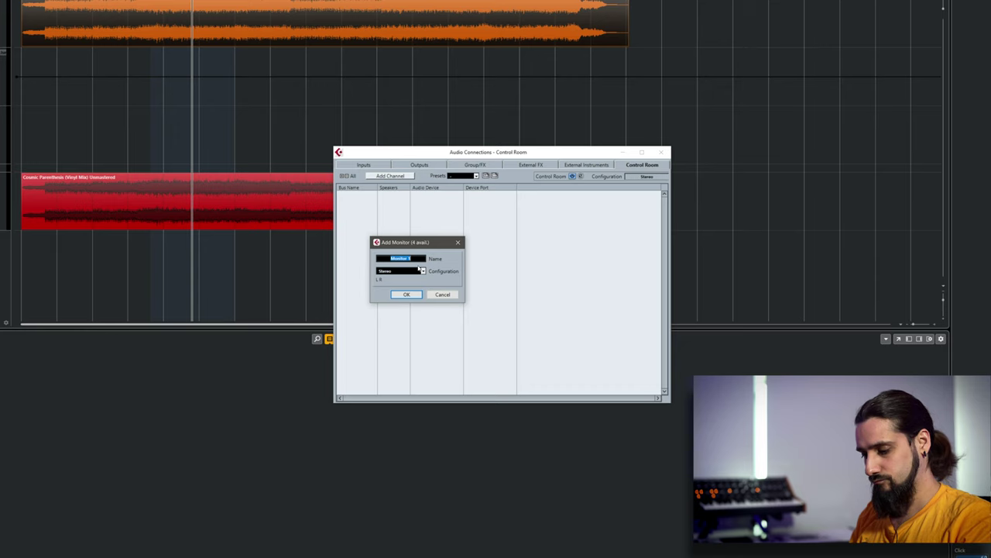
text(Mo)
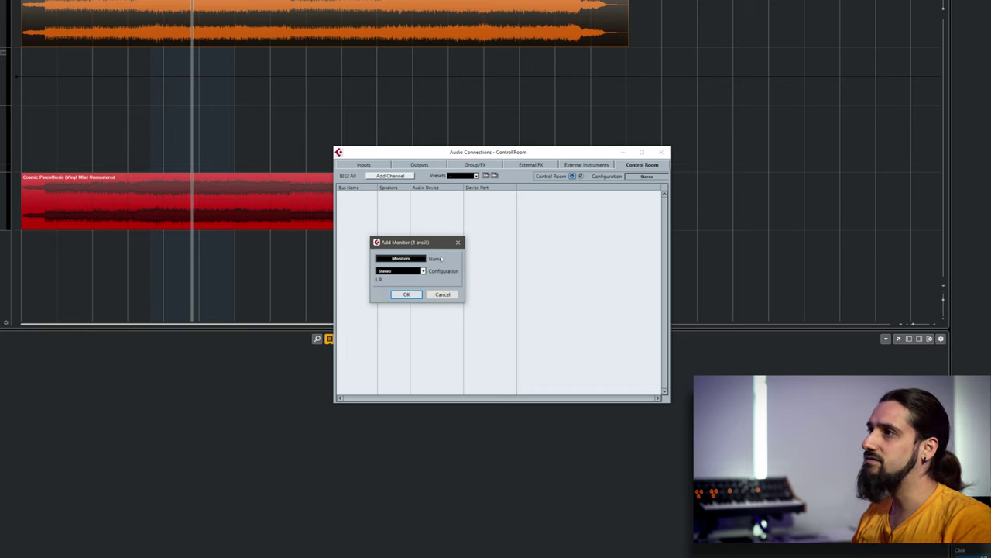
click(401, 294)
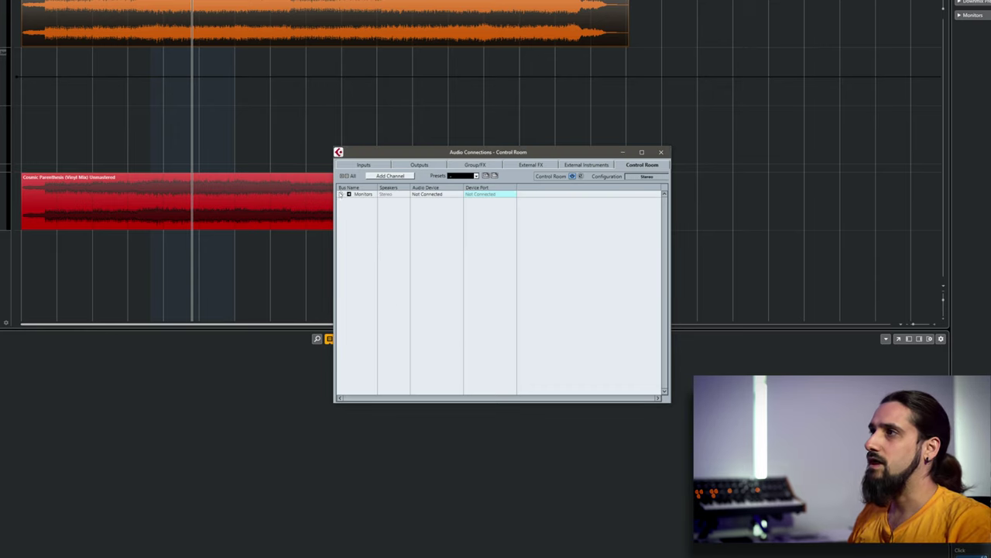
click(348, 194)
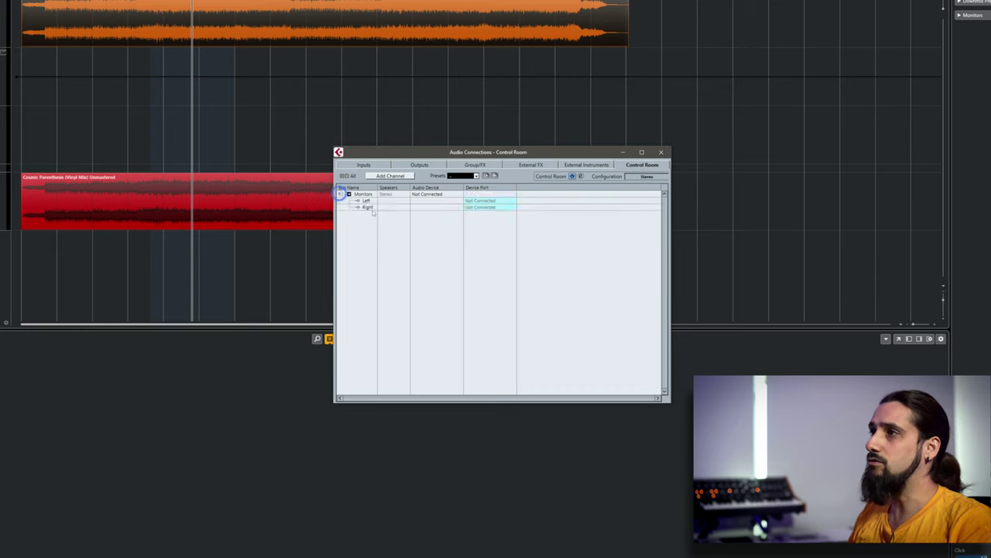
click(438, 194)
click(434, 214)
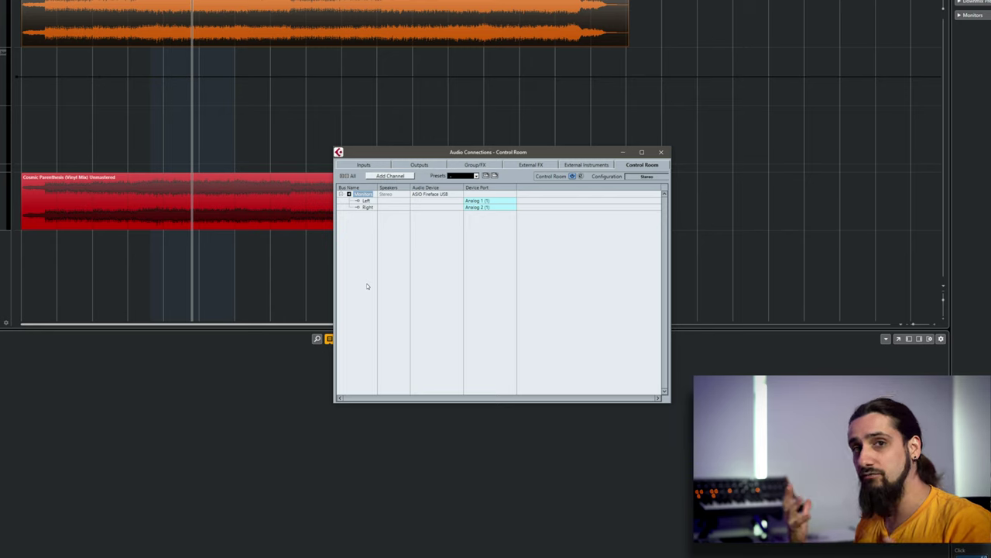
click(389, 176)
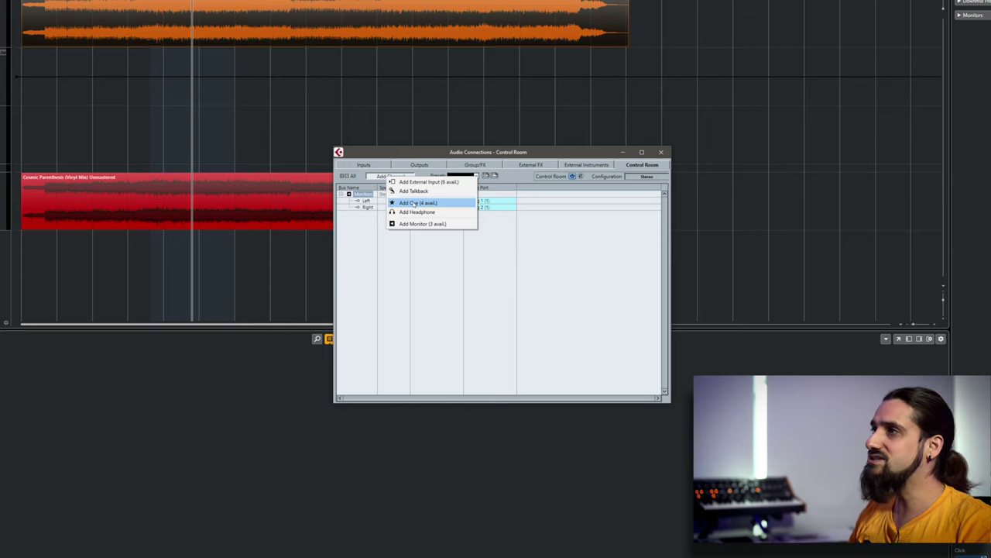
Step: Add a stereo cue bus named REF, expand the REF and Monitors buses, and close Audio Connections
click(415, 203)
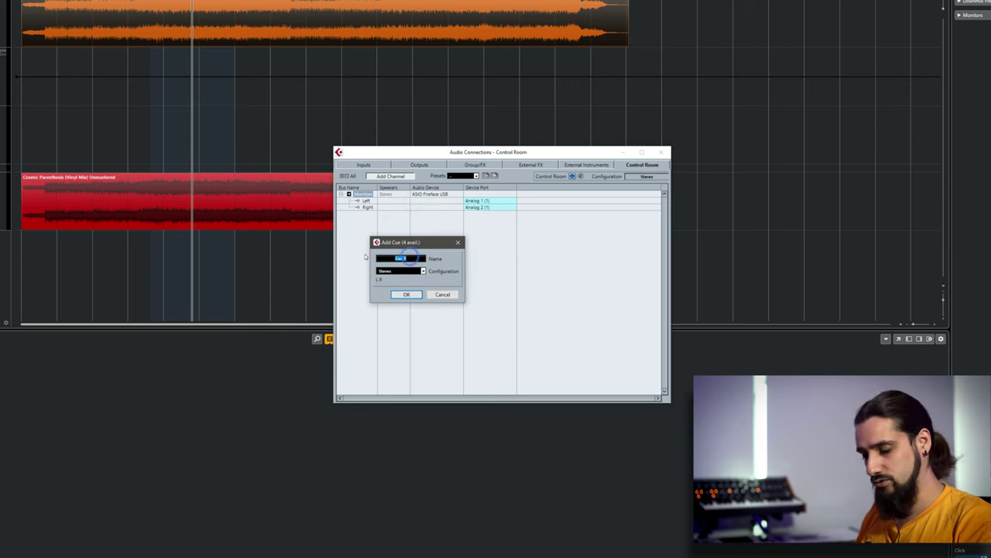
click(405, 294)
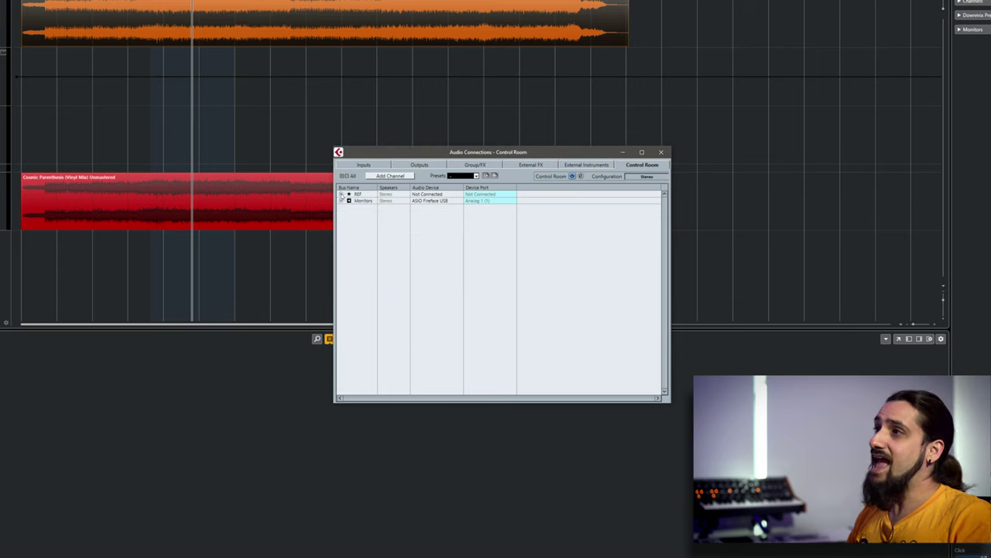
click(341, 194)
click(342, 214)
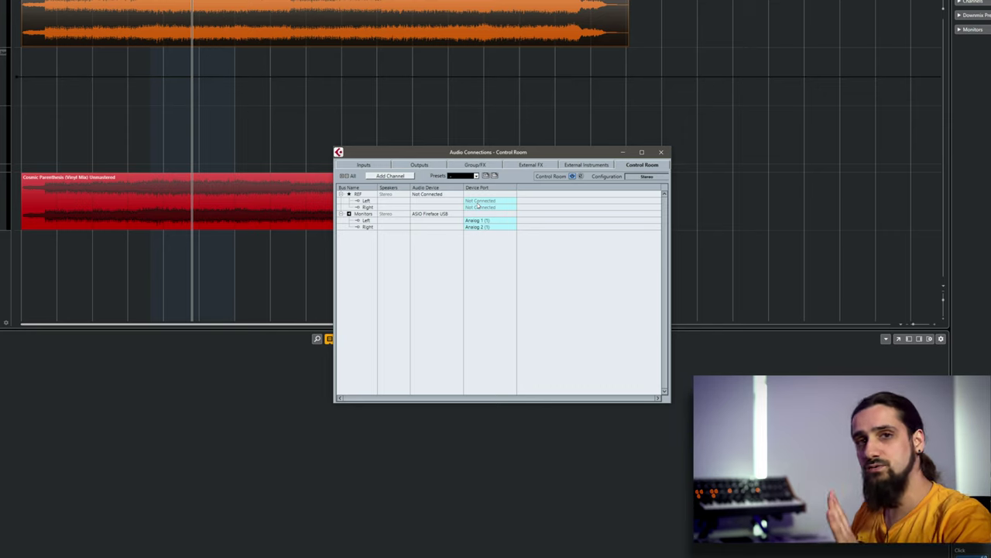
click(662, 154)
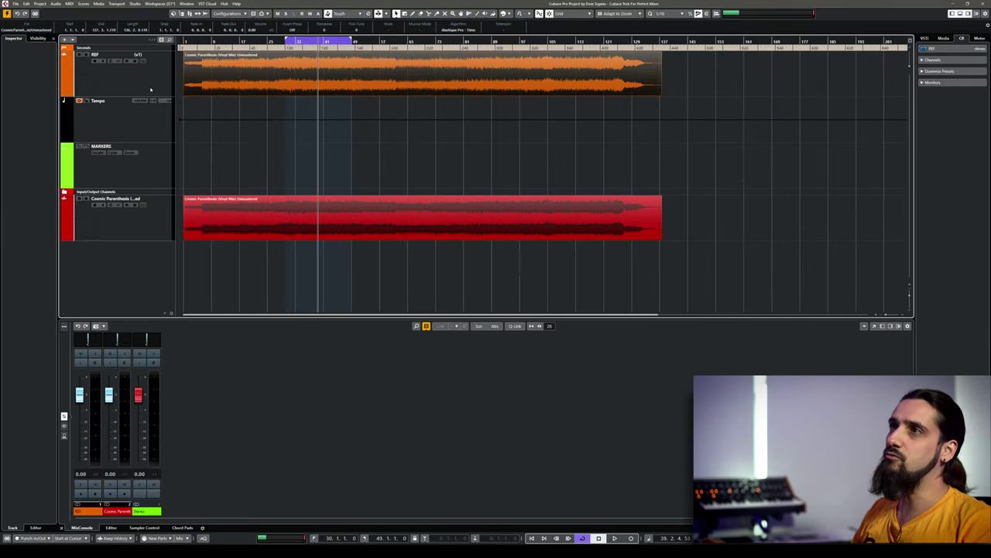
Step: Delete the old REF track from the project
right_click(151, 90)
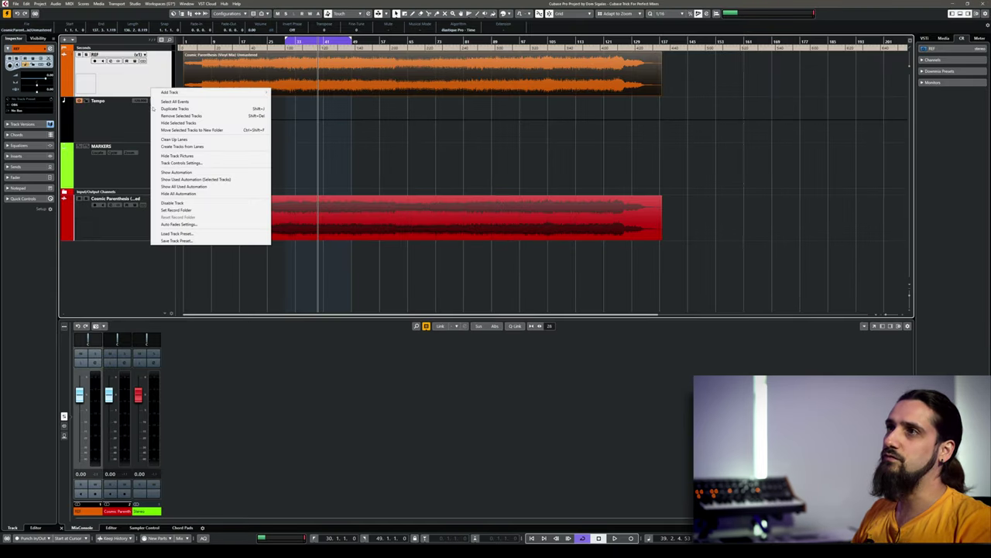
click(194, 113)
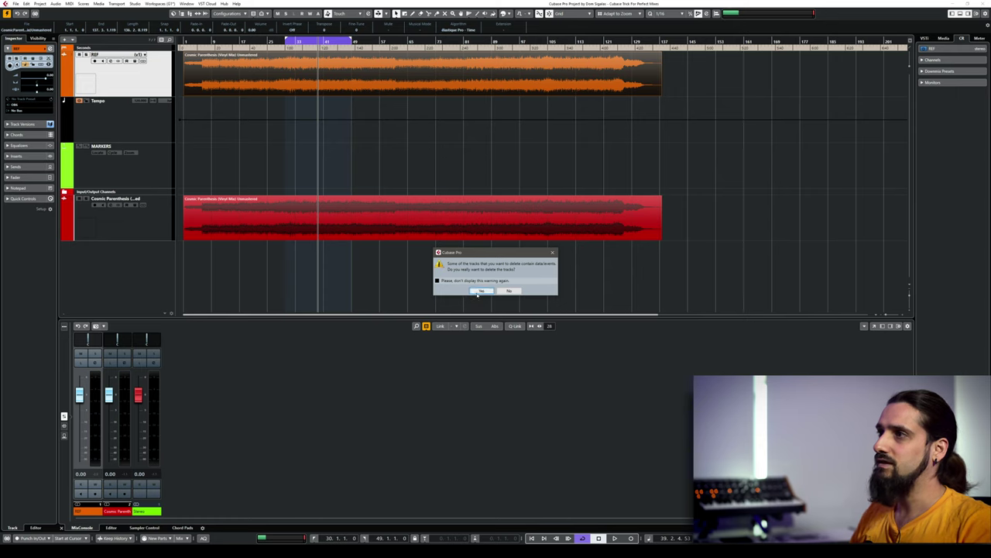
click(481, 291)
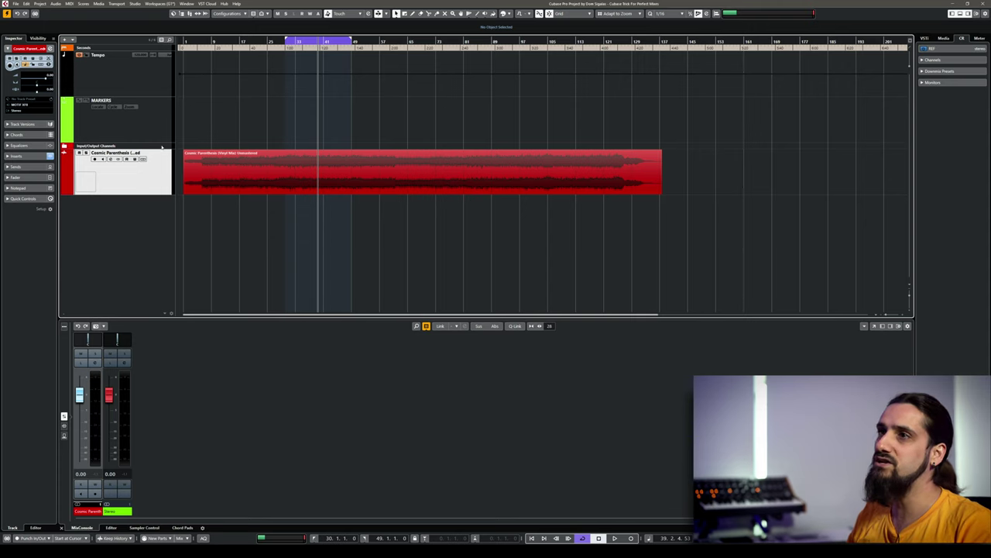
Step: Add a new REF audio track and place it just below Tempo
right_click(122, 248)
click(153, 250)
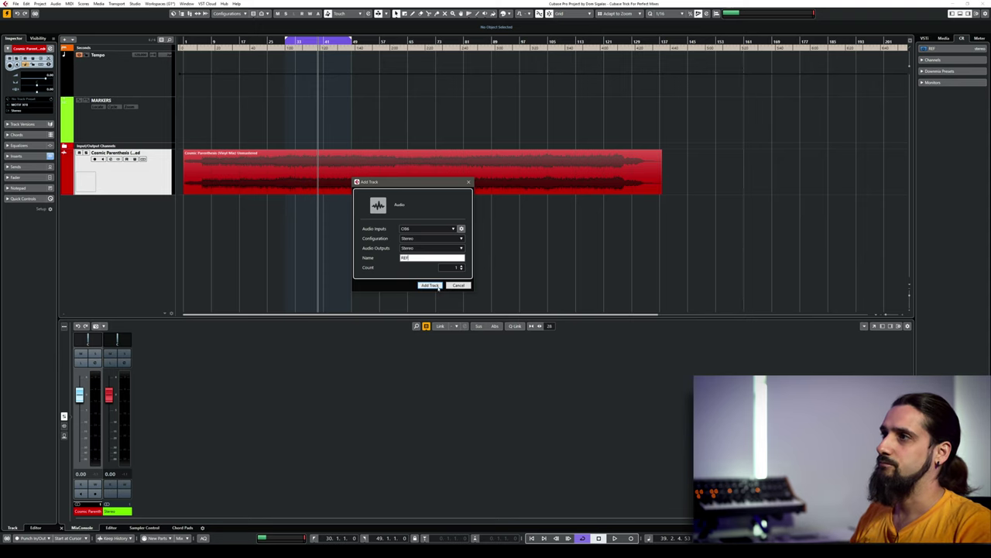
click(430, 285)
drag(126, 239, 116, 100)
Step: Colour the REF track orange and copy the song's audio event onto it
click(69, 112)
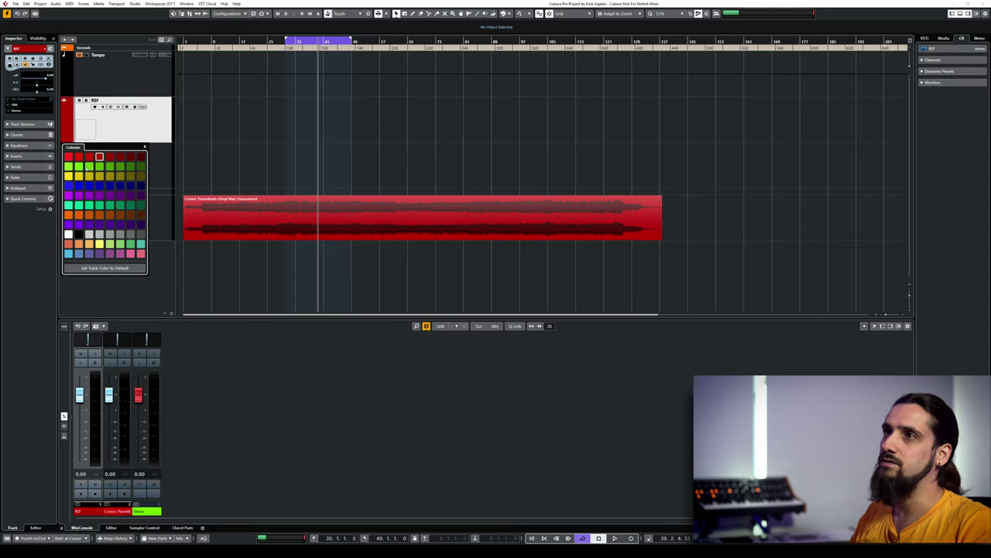
click(89, 214)
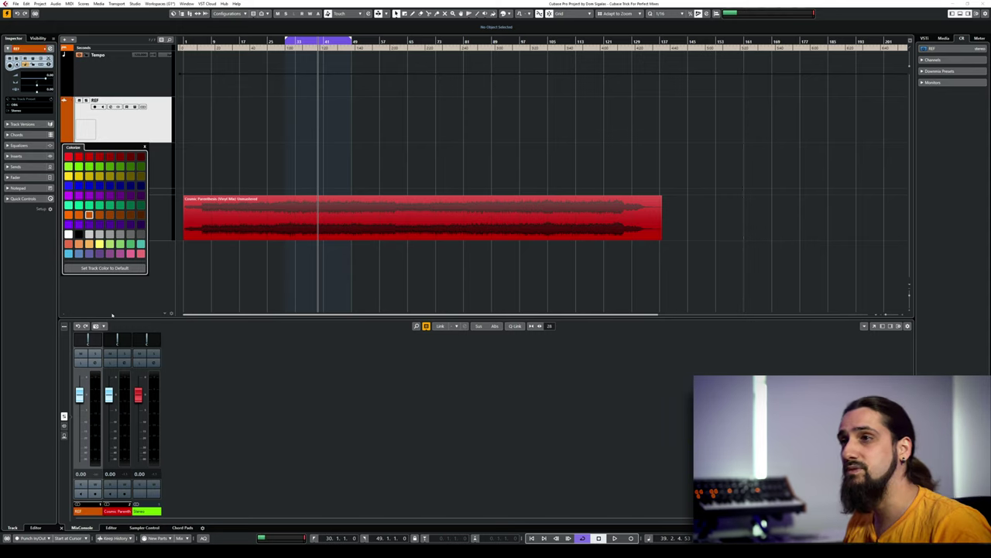
click(143, 297)
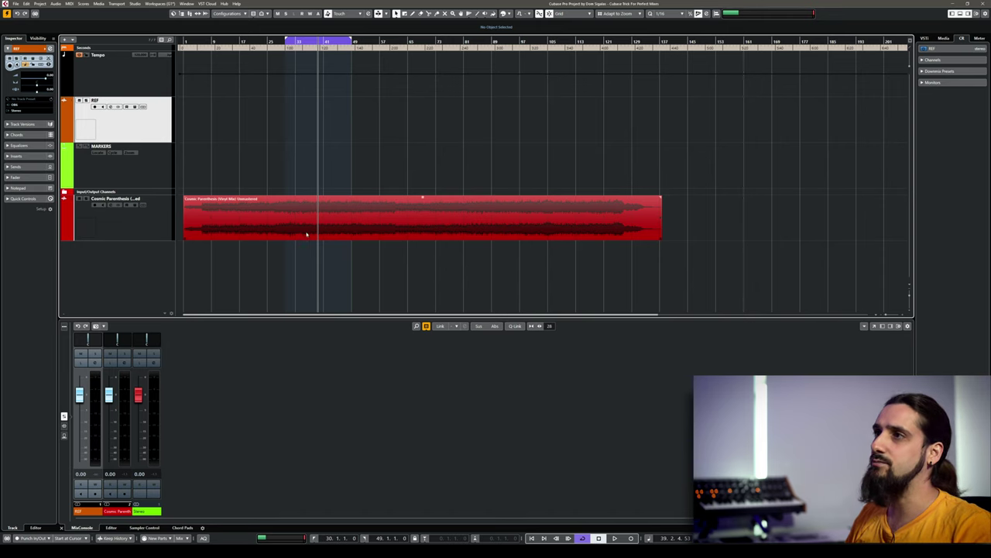
drag(307, 234, 306, 123)
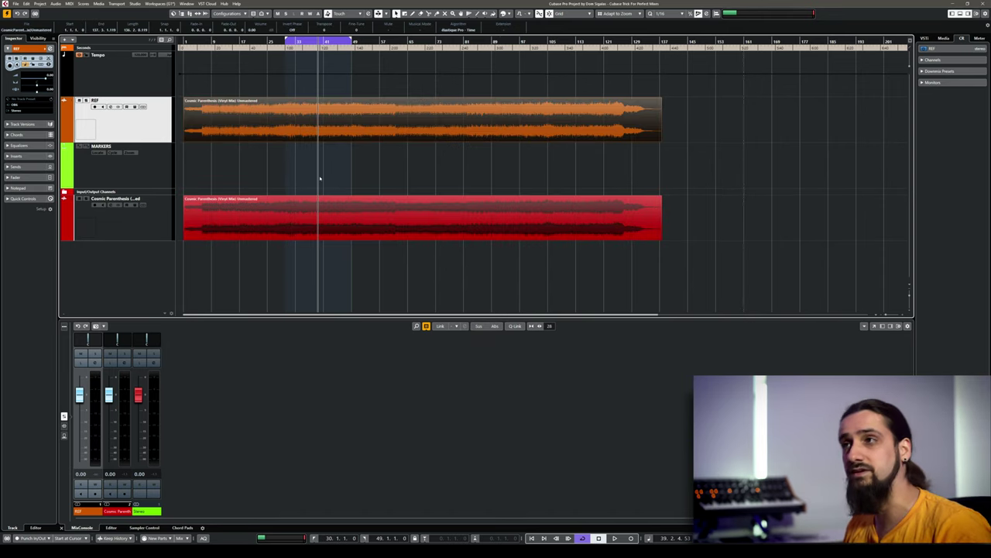
Step: Open the REF Channel Settings and set its output routing to No Bus
key(e)
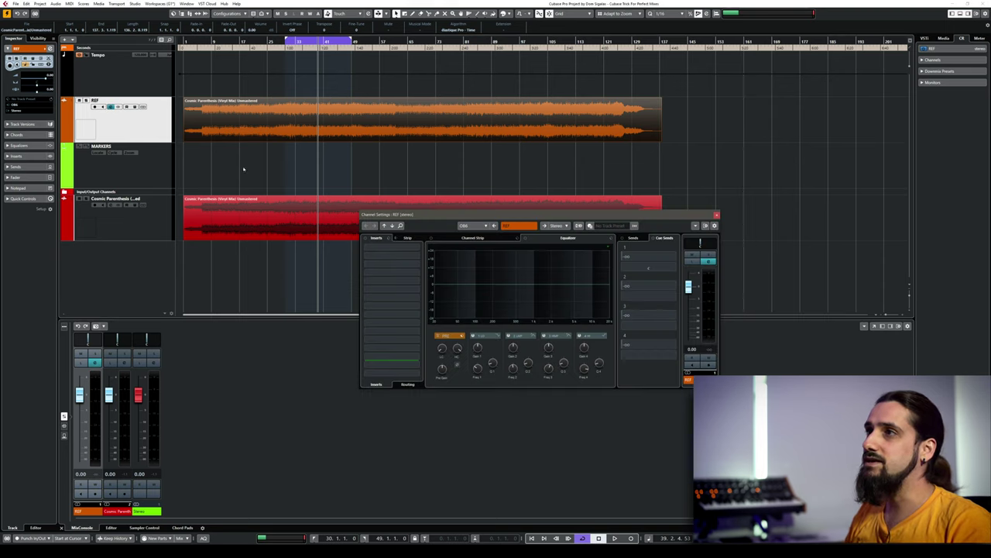
click(716, 214)
key(e)
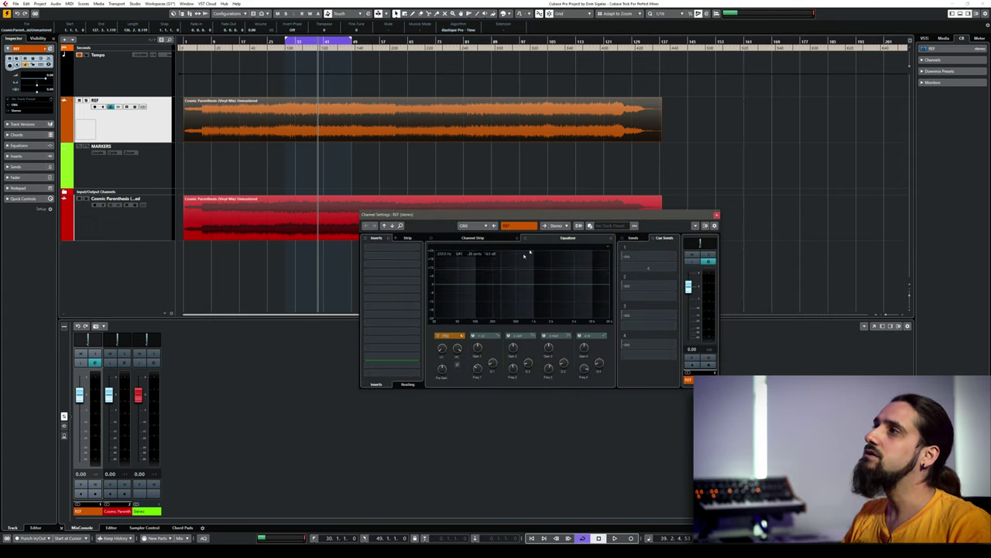
click(562, 227)
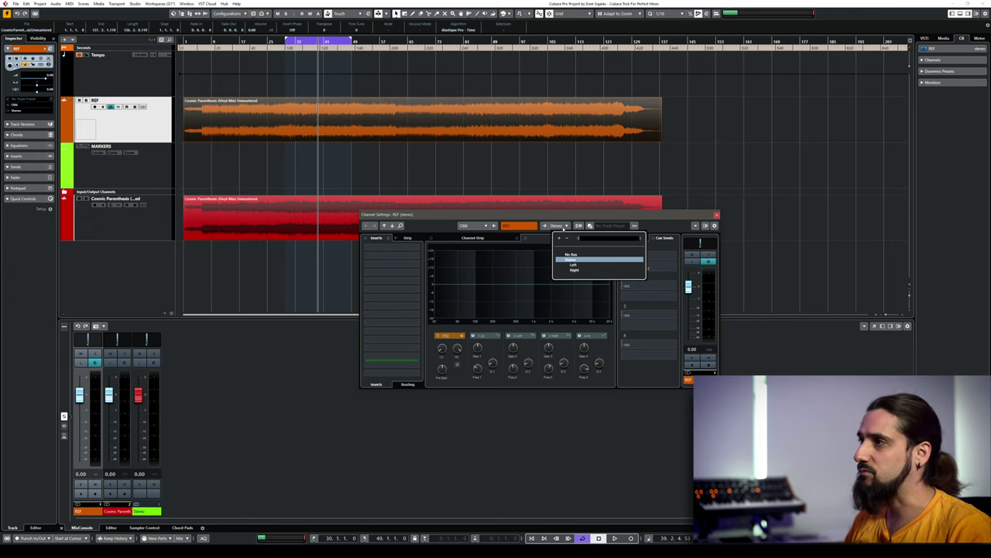
click(572, 255)
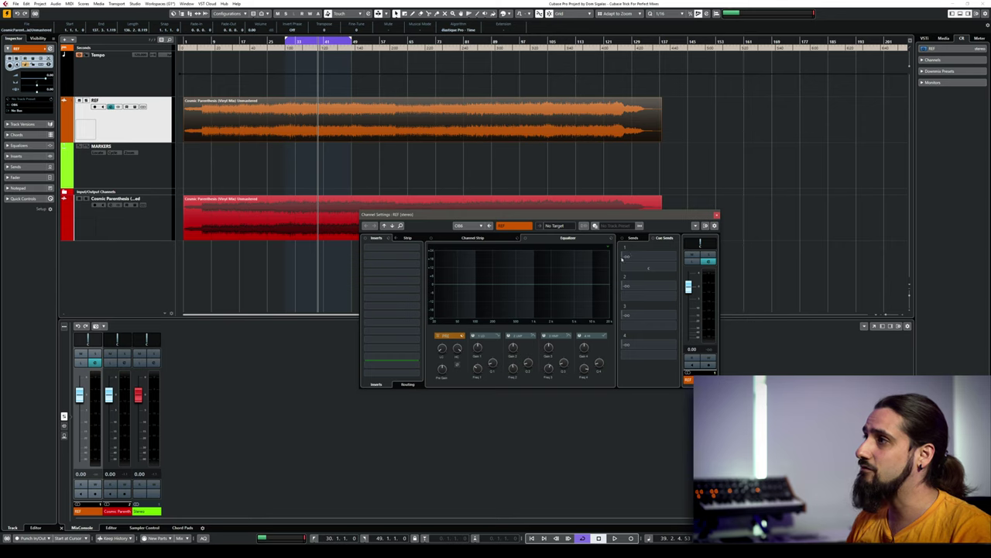
Step: Enable Cue Send 1 on REF with a level of 0.00
click(624, 256)
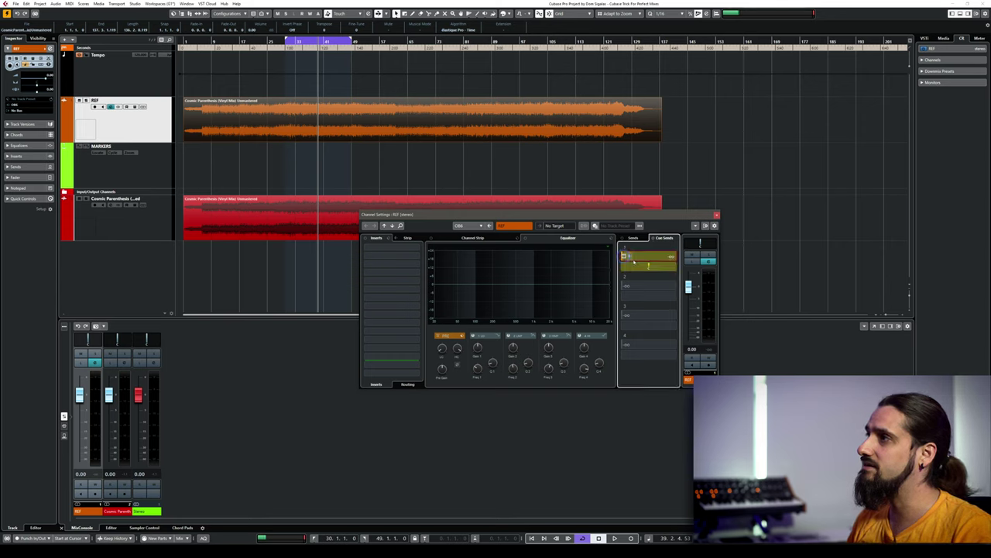
double_click(642, 256)
text(0)
key(Return)
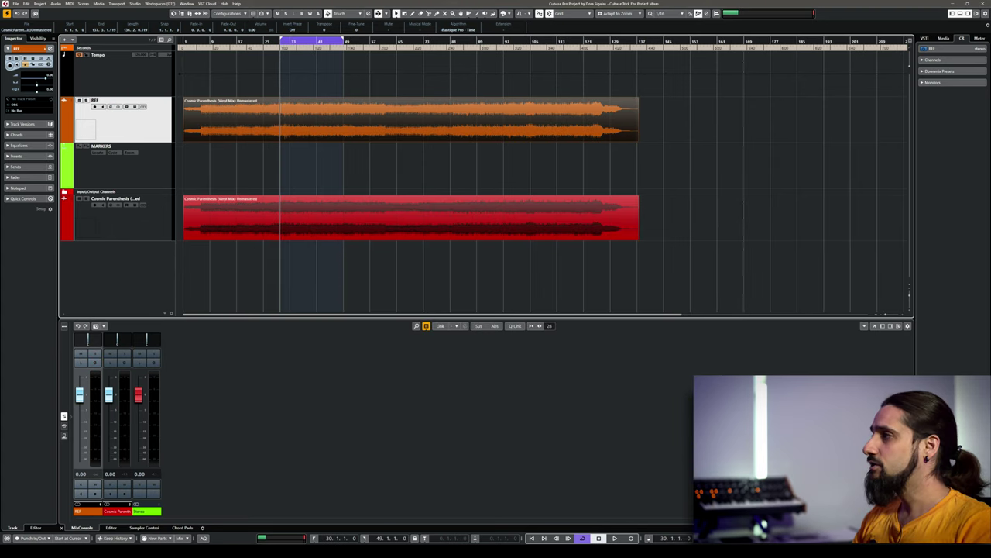
Step: Open the Cosmic Parenthesis Channel Settings, mute the track, and play it briefly
click(144, 216)
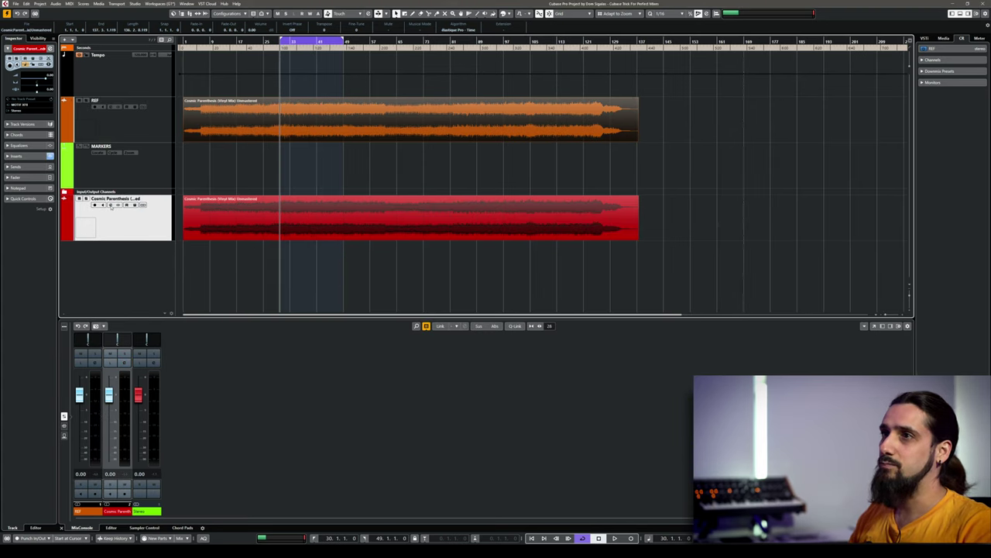
click(110, 205)
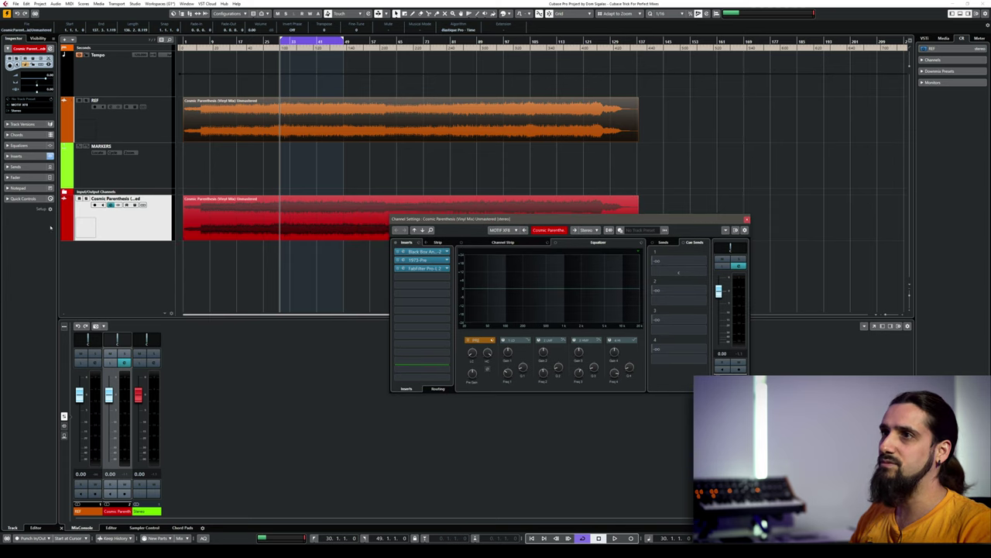
click(79, 199)
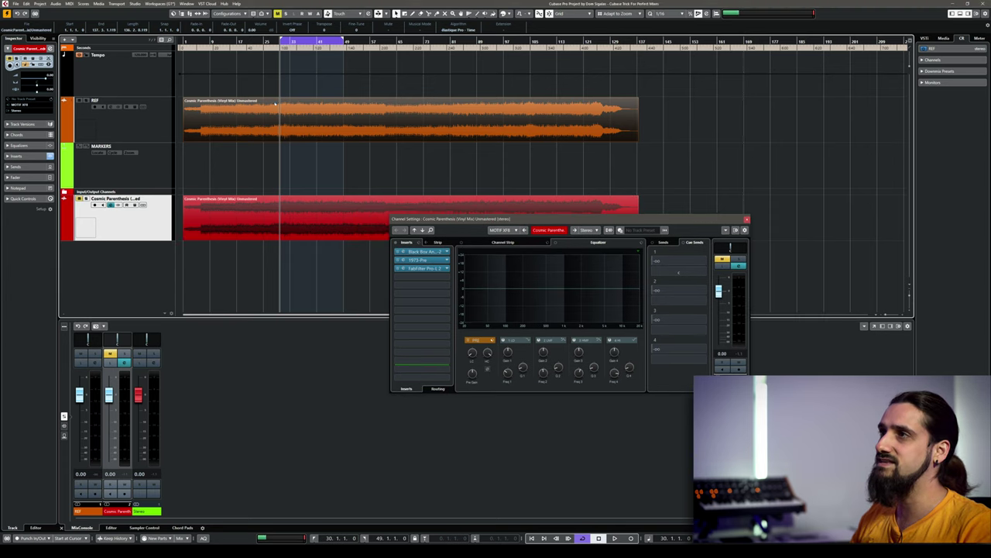
key(space)
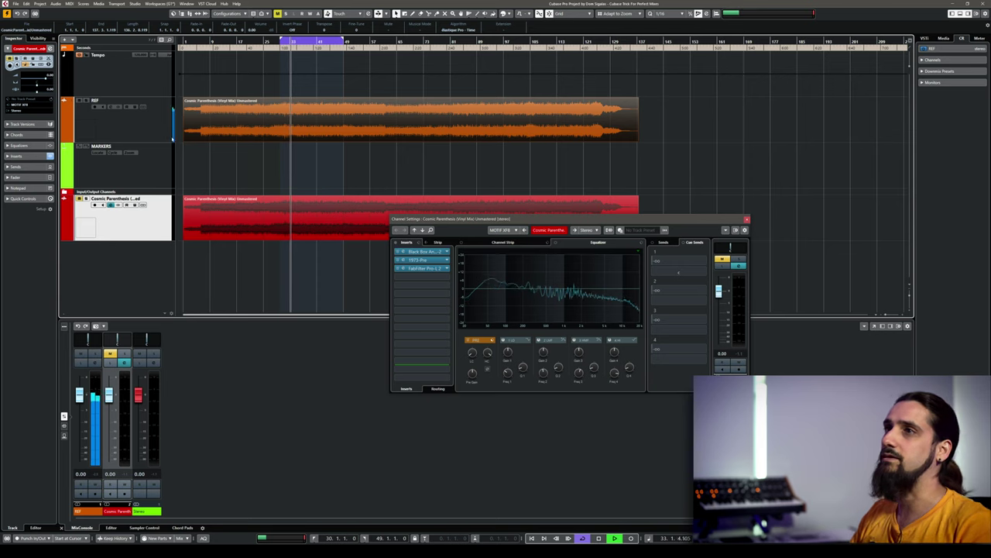
key(space)
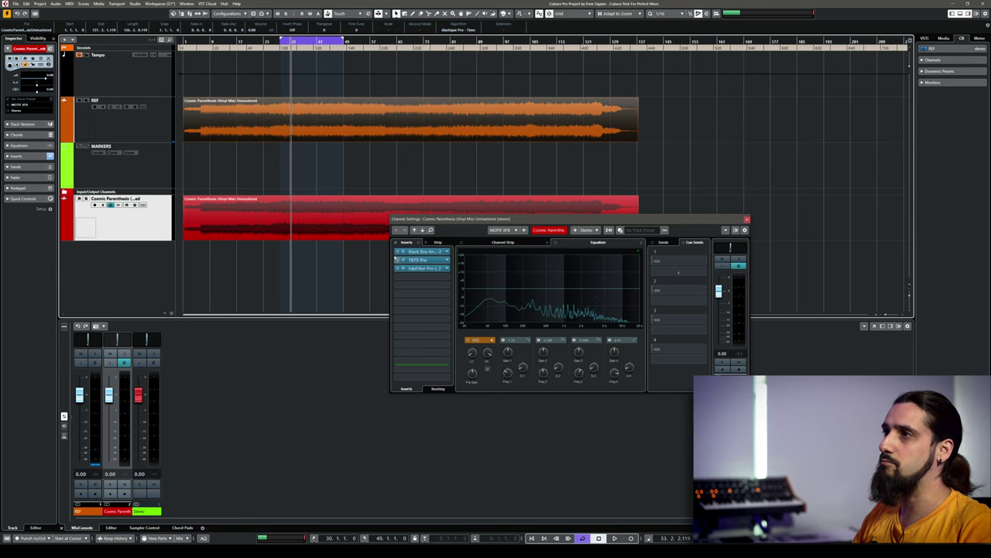
Step: Bypass the Black Box, 1973-Pre and Pro-L 2 inserts, then play and open all insert editors
click(398, 252)
click(397, 259)
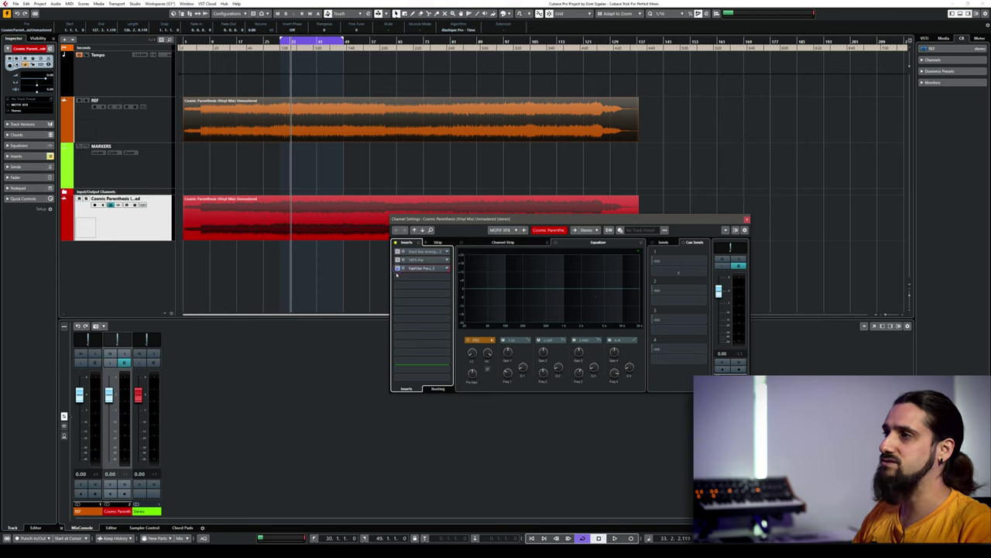
click(398, 267)
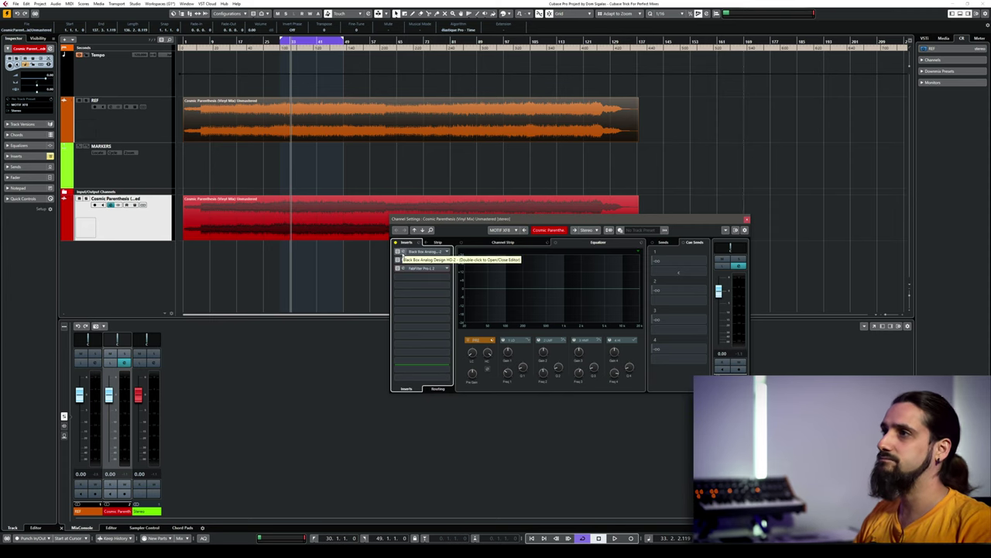
key(space)
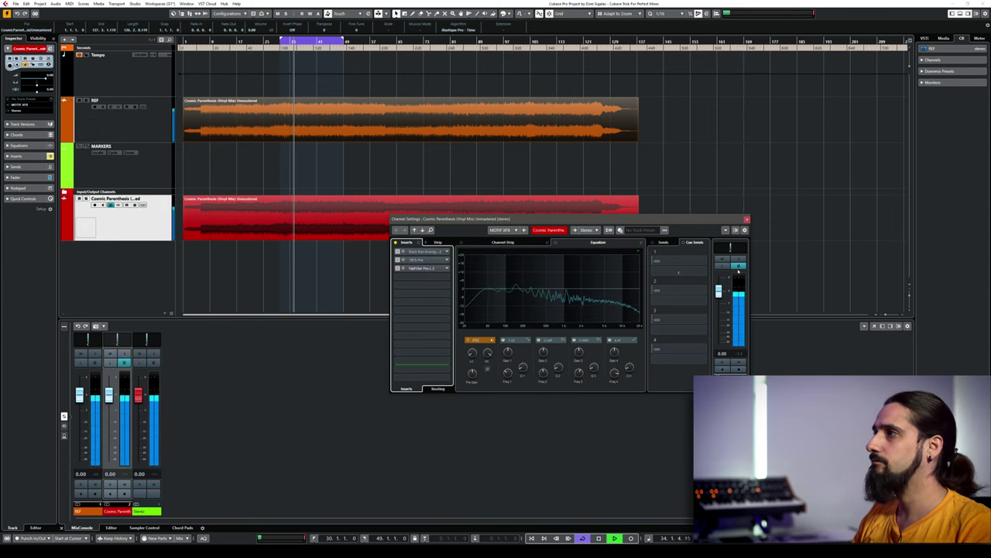
key(F6)
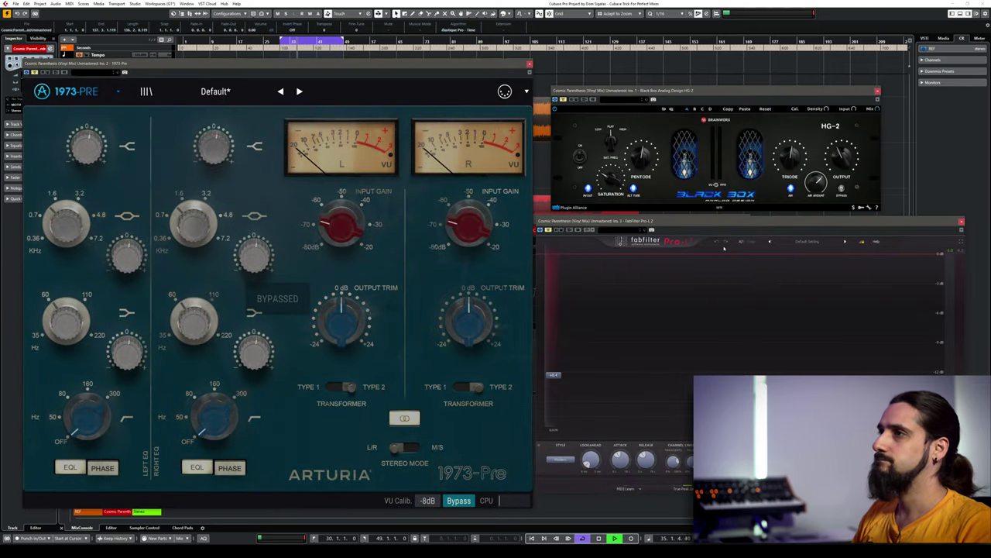
Step: A/B the HG-2 plug-in by toggling its bypass during playback
key(space)
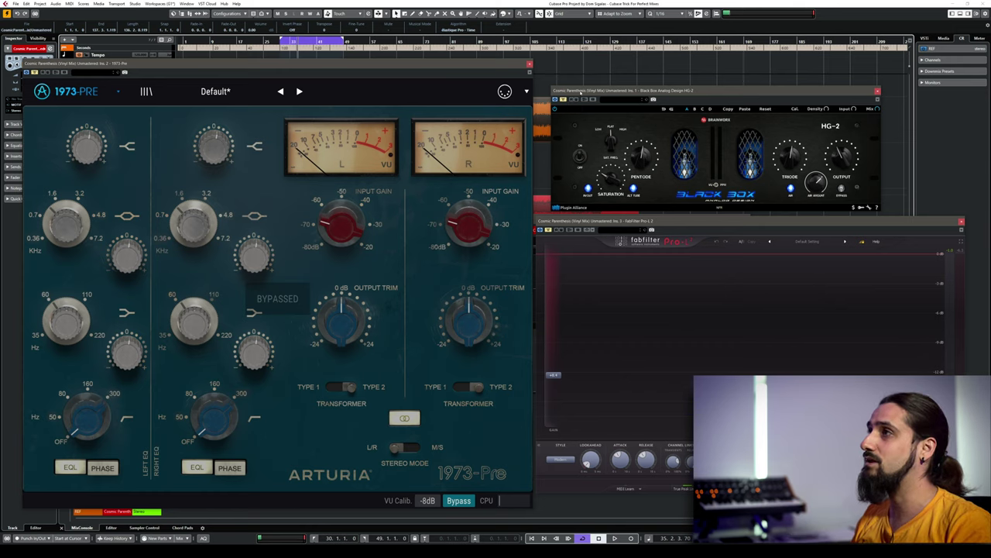
drag(588, 90, 584, 88)
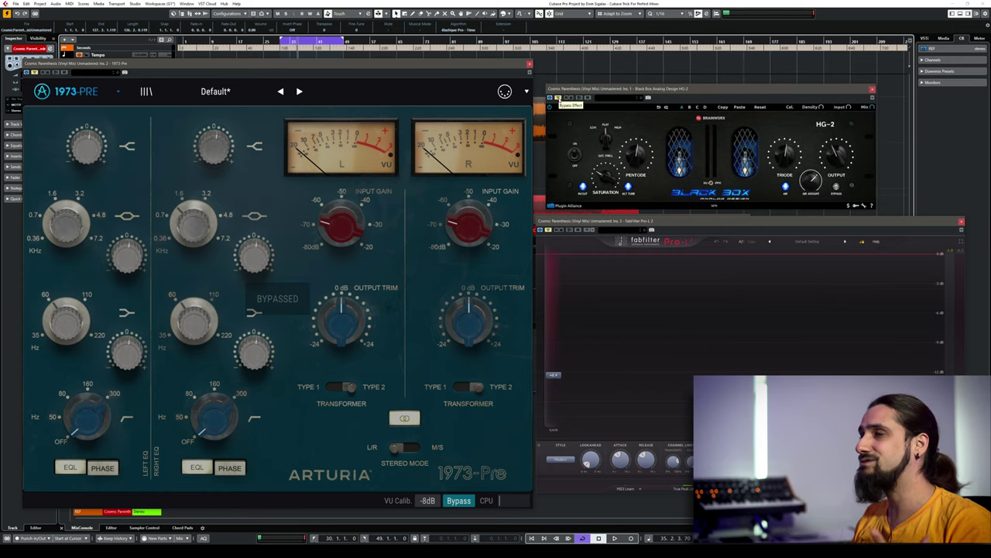
key(space)
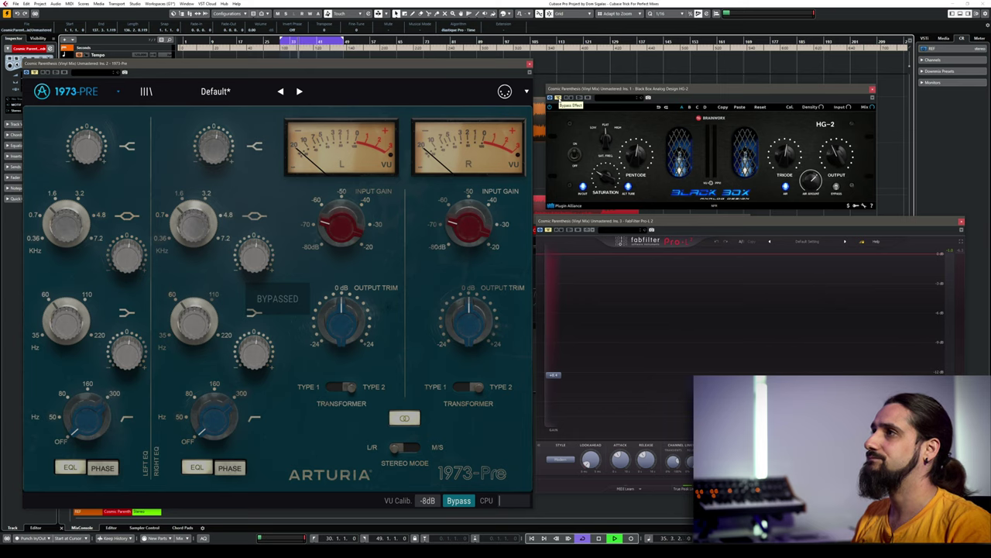
click(558, 99)
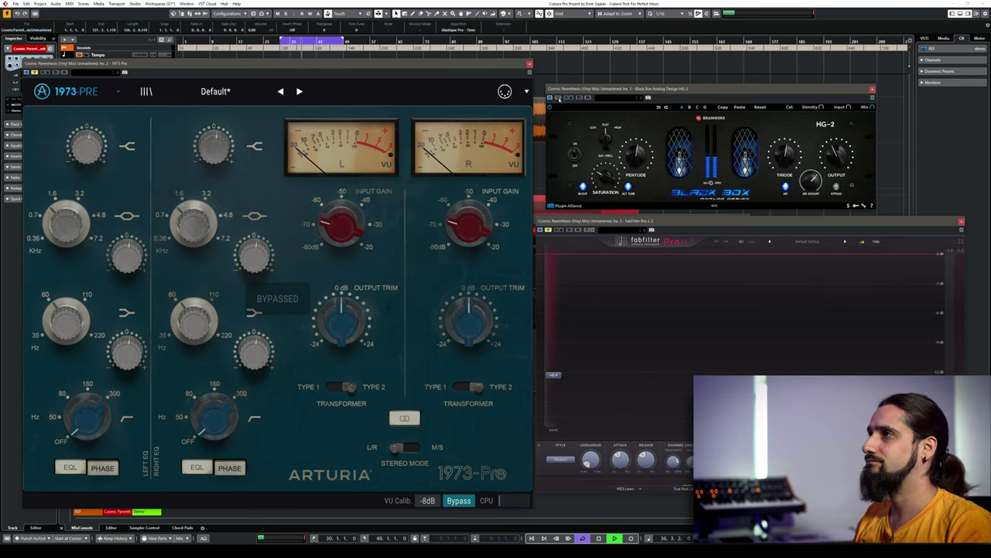
click(557, 99)
click(557, 98)
click(558, 99)
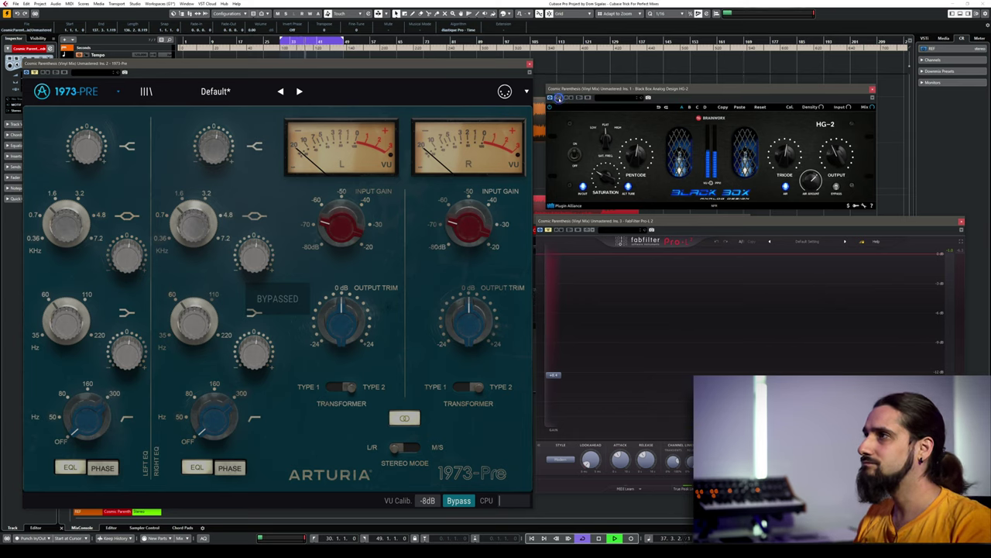
key(space)
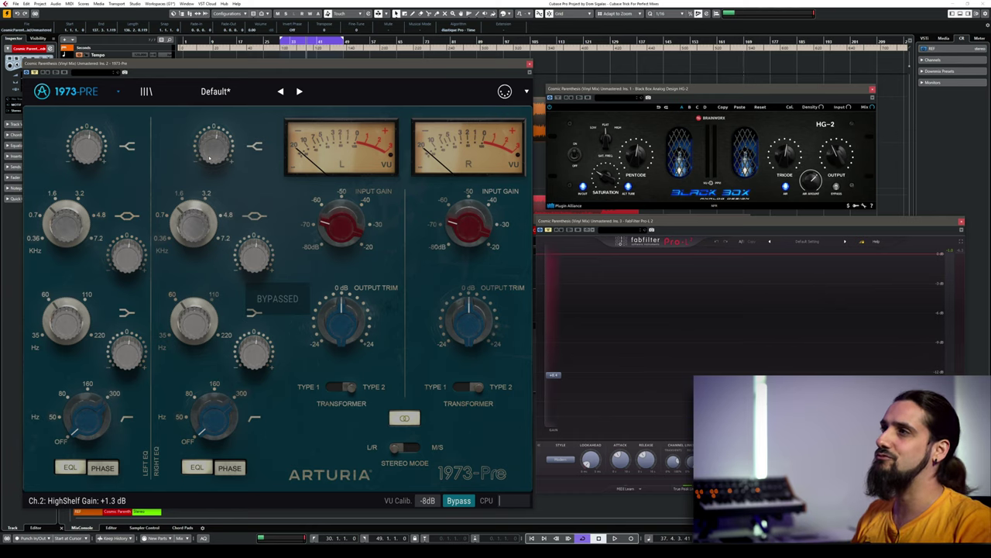
Step: A/B the 1973-Pre during playback, then close all plug-in windows with Ctrl+Shift+W
key(space)
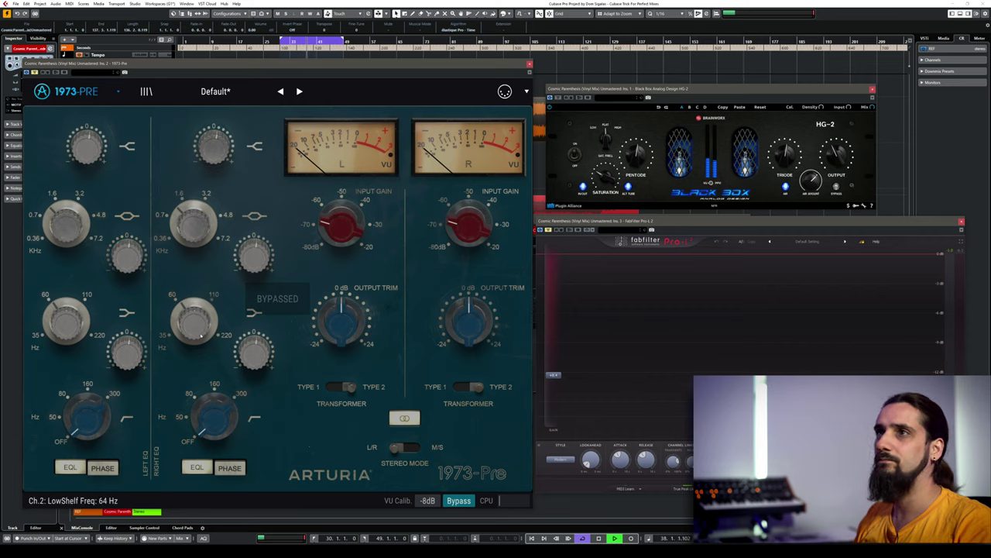
click(459, 500)
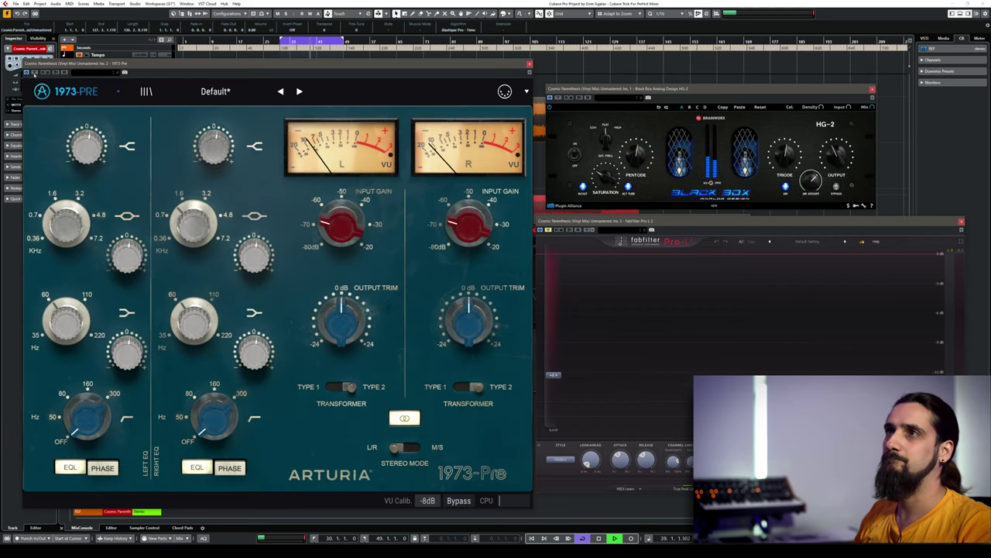
click(459, 500)
click(459, 500)
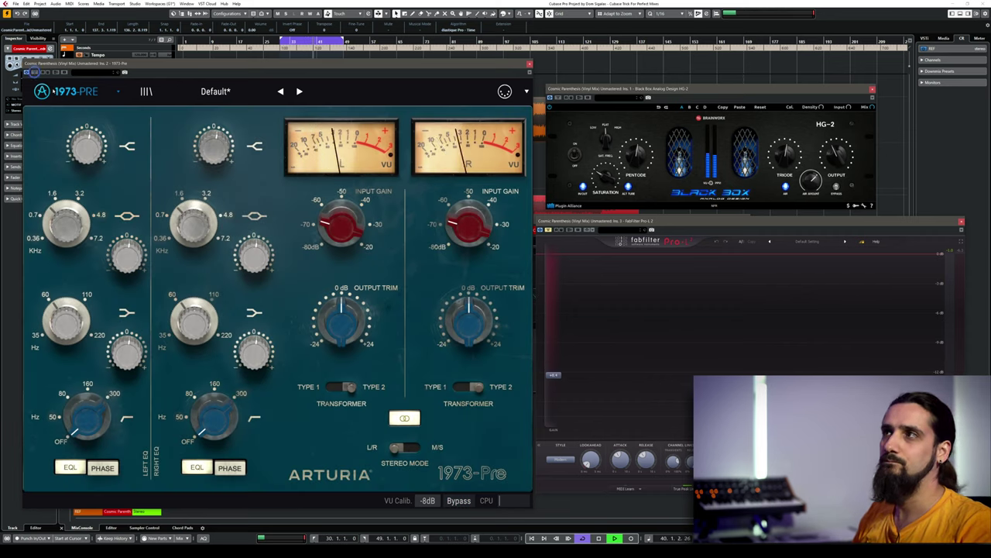
key(space)
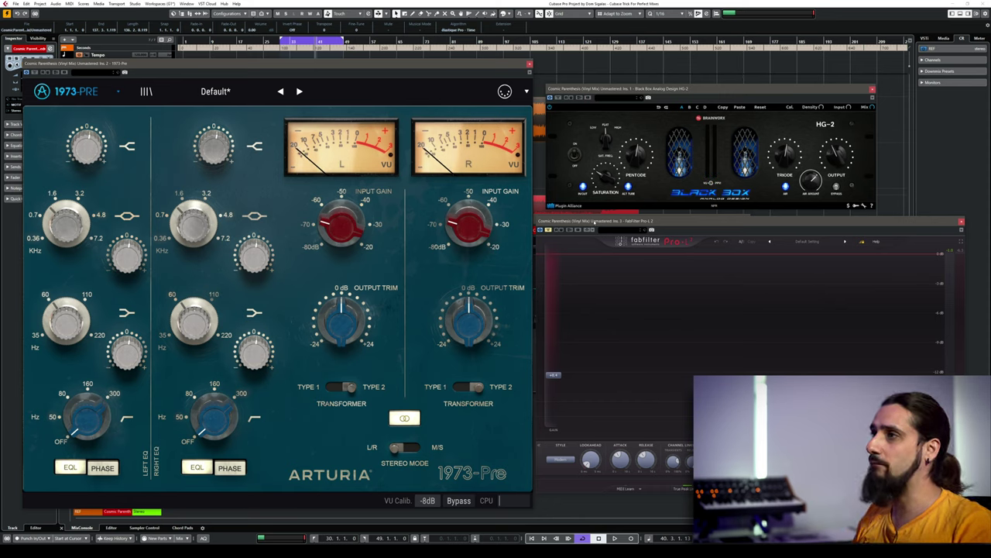
key(space)
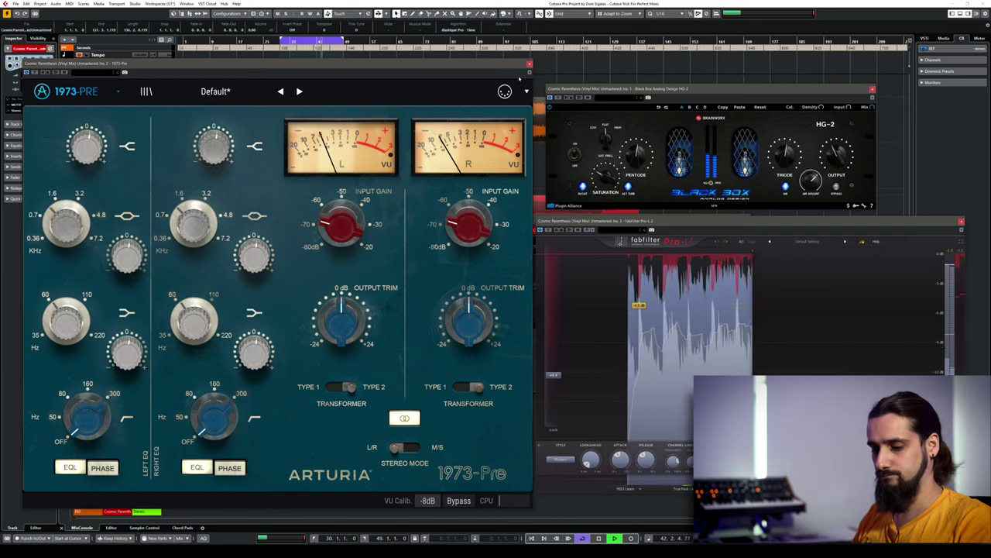
key(ctrl+shift+w)
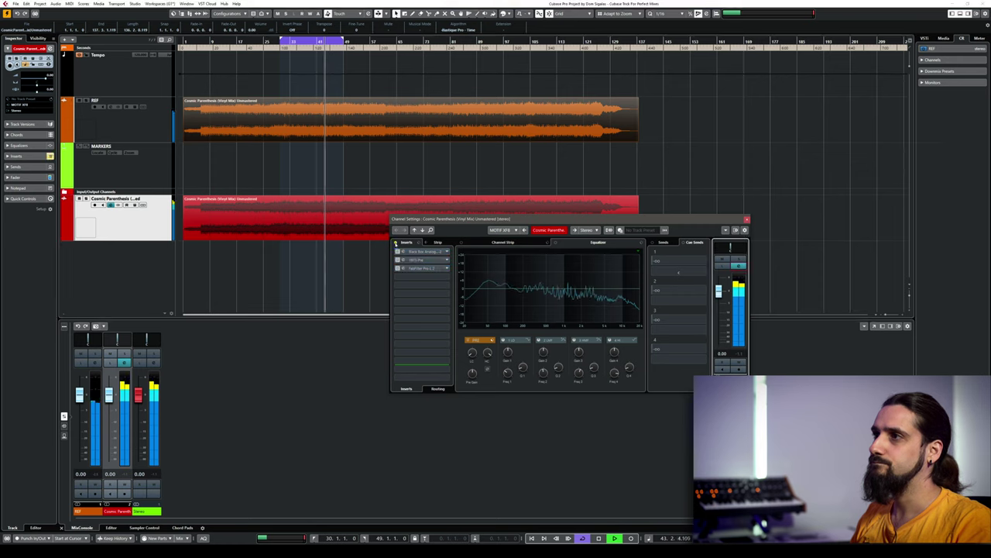
Step: Bypass all inserts on the mix channel, stop playback, and show the Control Room zone
click(395, 242)
key(space)
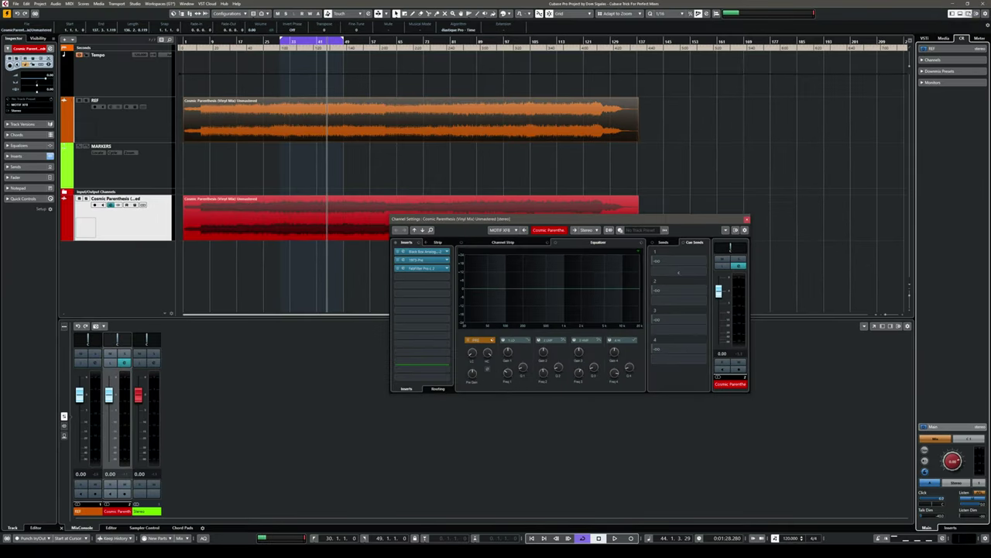
click(968, 13)
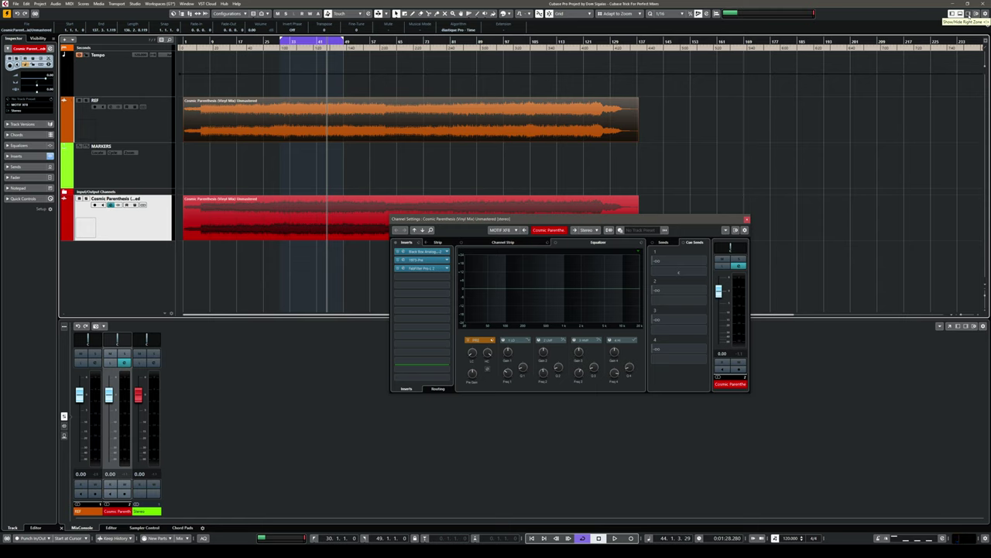
click(969, 14)
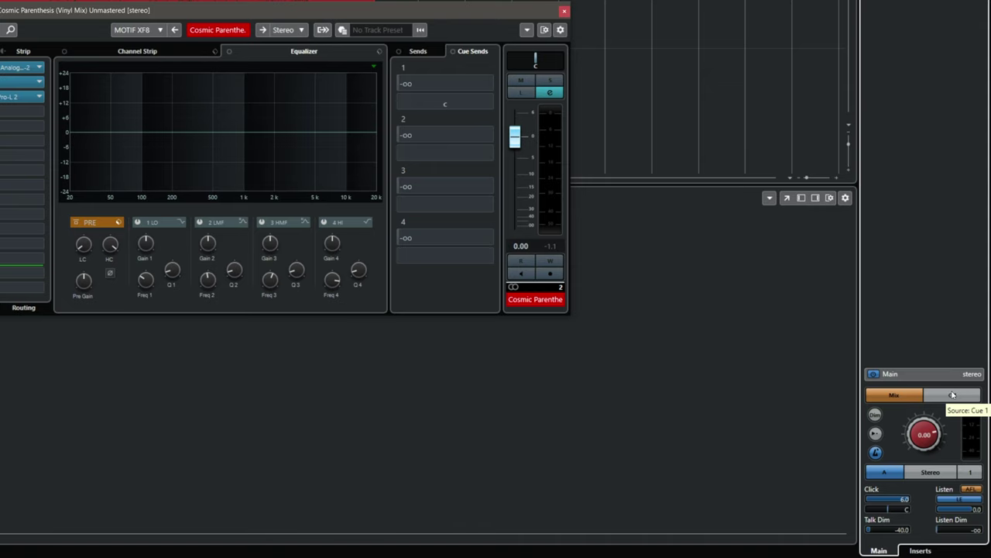
Step: During playback, switch the Control Room source to Cue, then back to Mix
key(space)
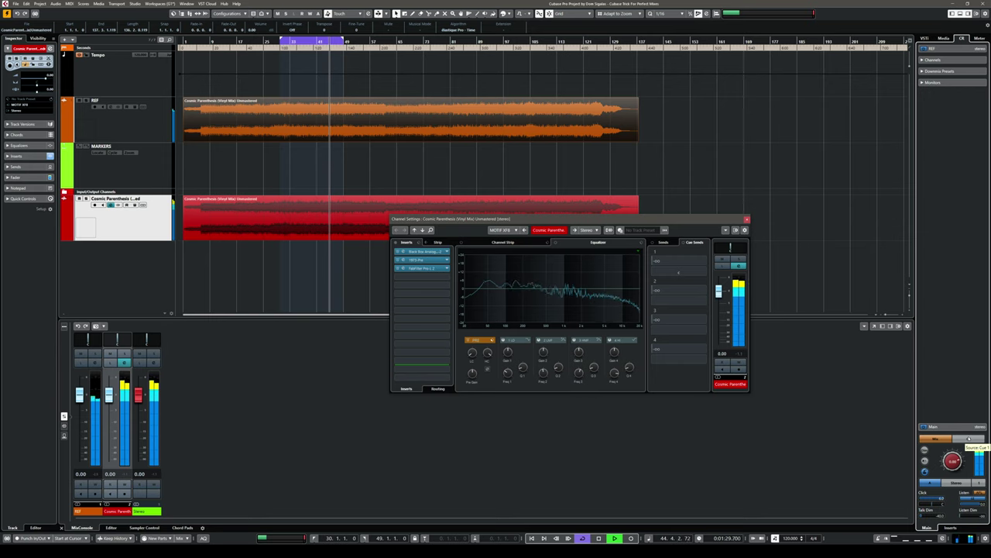
click(969, 437)
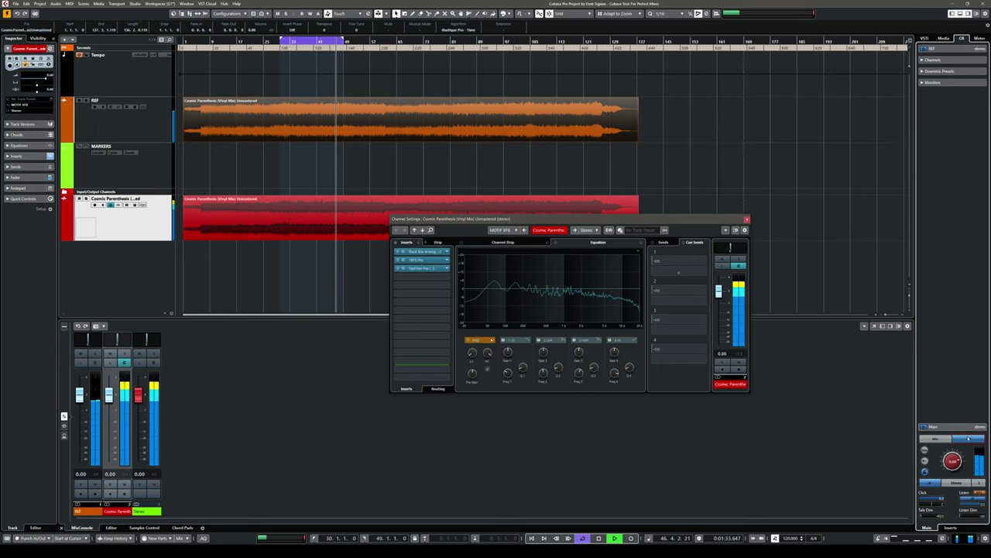
click(969, 438)
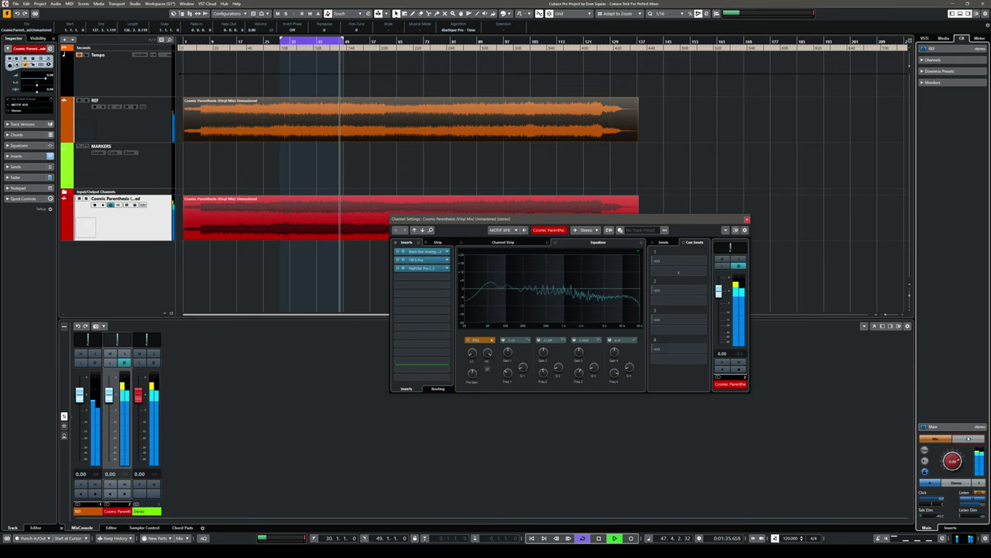
key(space)
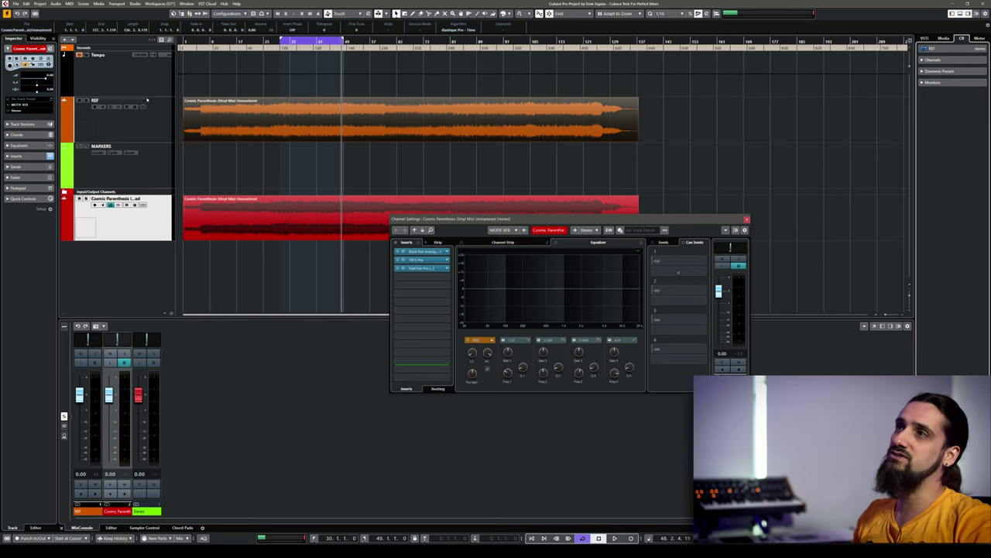
Step: Create a new empty REF track version, switch back to v1, and close Channel Settings
click(145, 100)
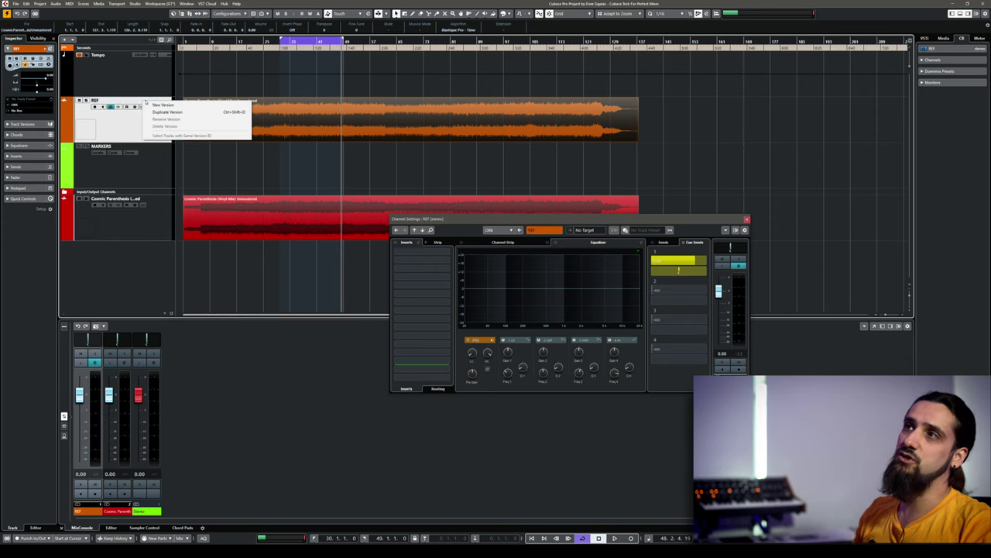
click(157, 105)
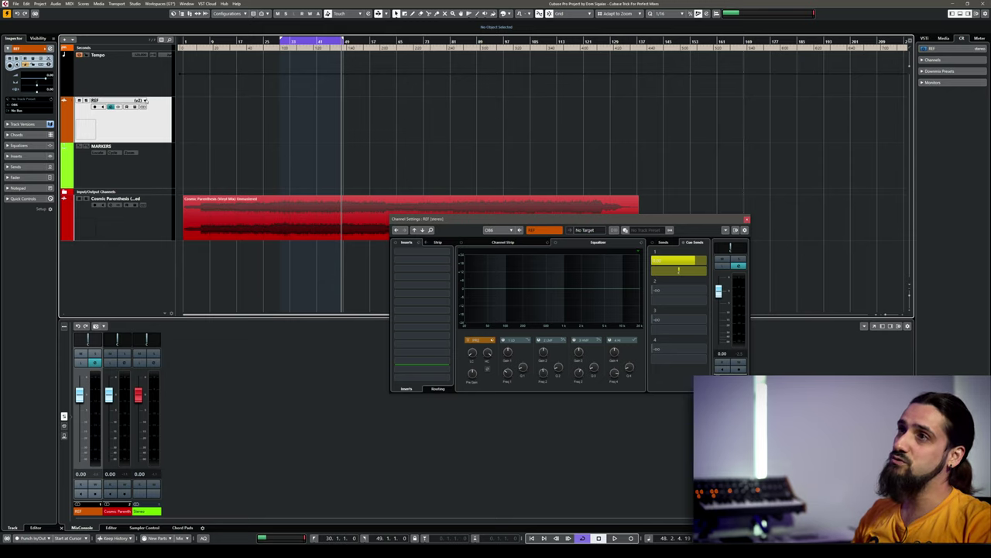
click(143, 102)
click(178, 116)
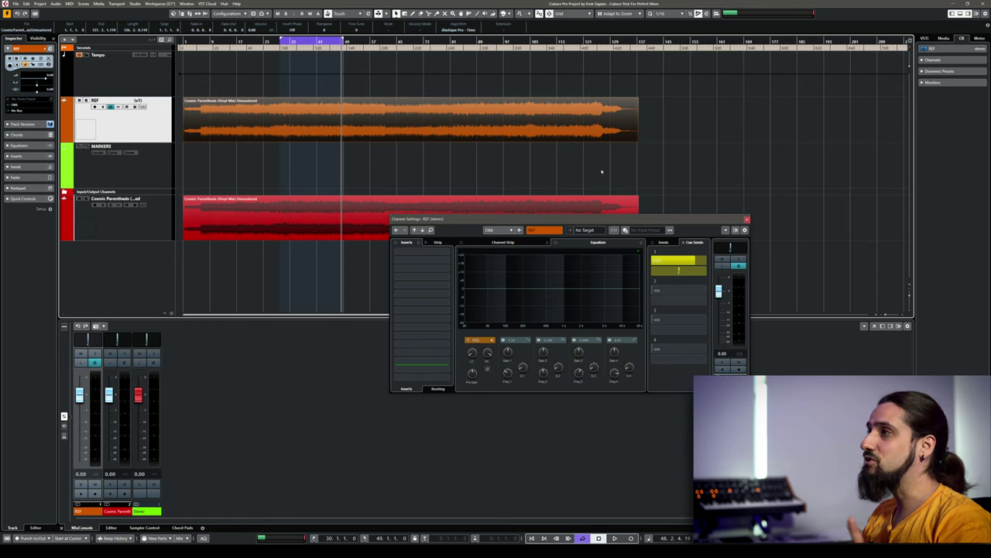
click(746, 219)
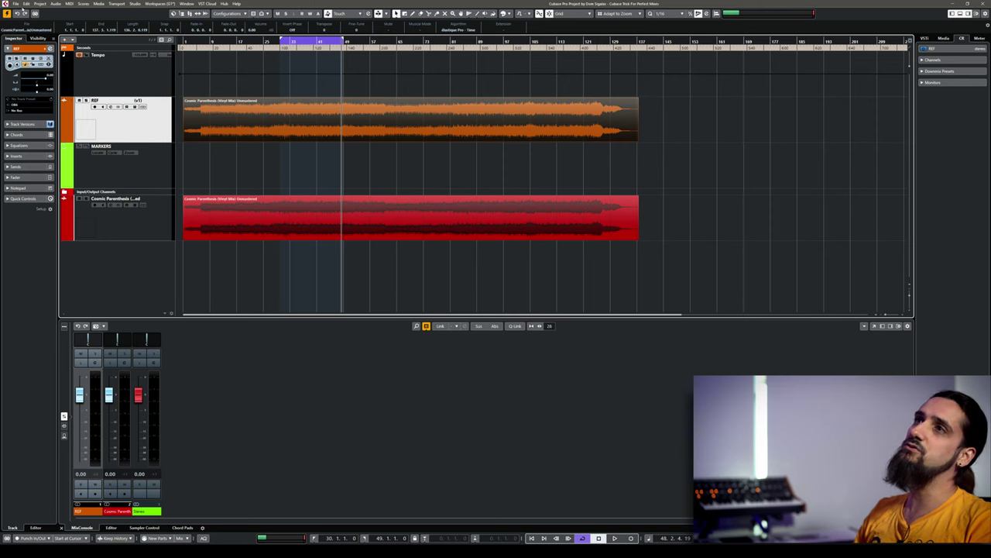
Step: In Key Commands, assign the G key to Select Control Room Source
click(27, 4)
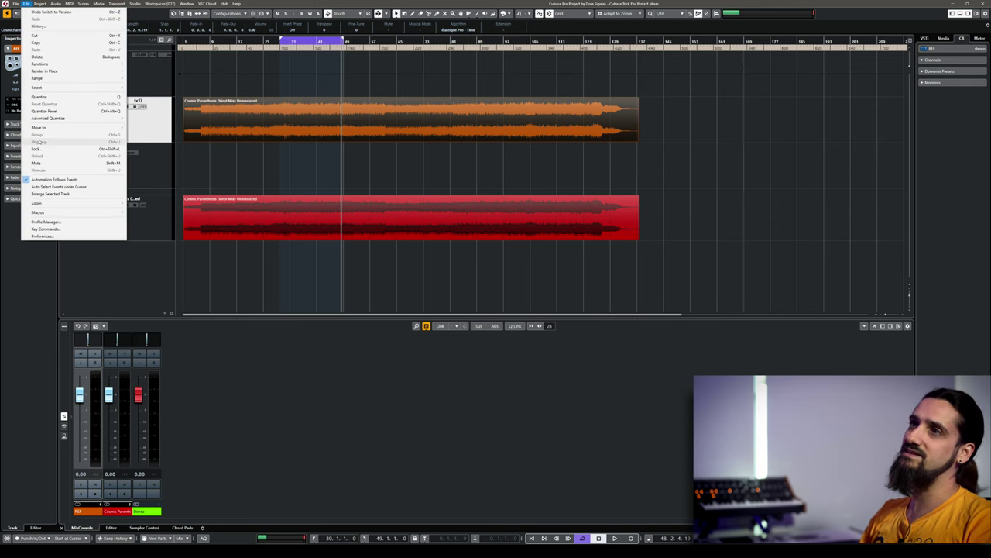
click(64, 230)
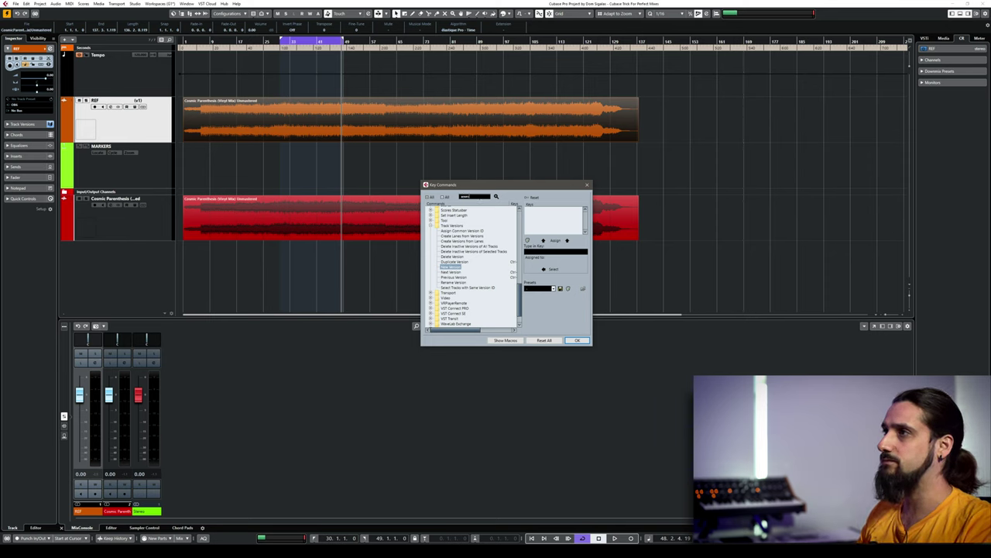
text(source)
click(496, 196)
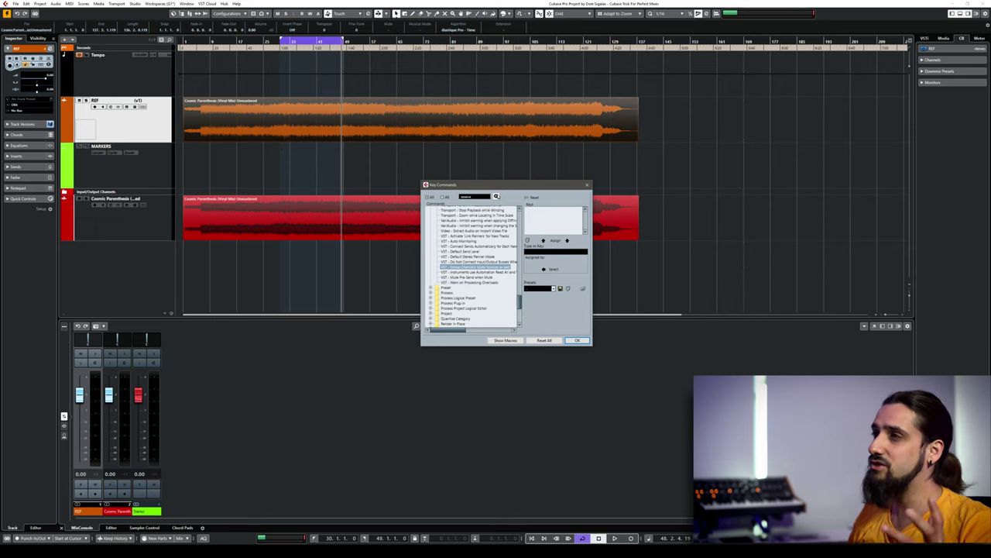
click(496, 196)
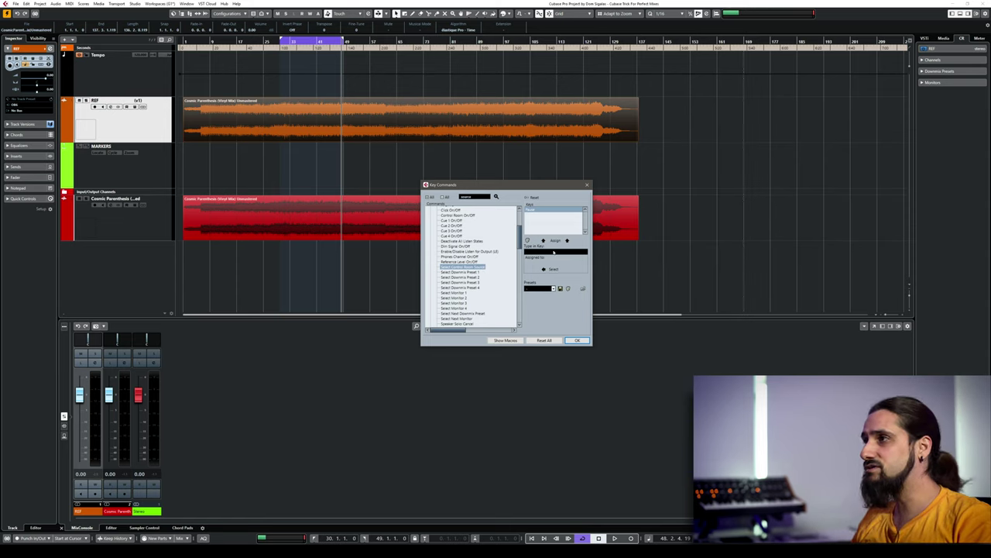
key(g)
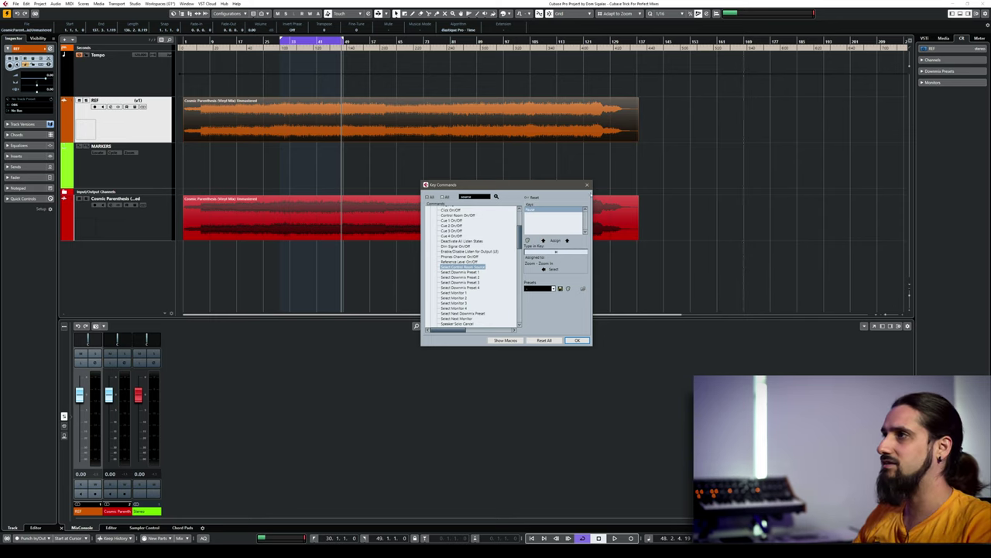
click(588, 185)
Step: Play from the cycle start and use the new key command to switch to the REF source
click(287, 43)
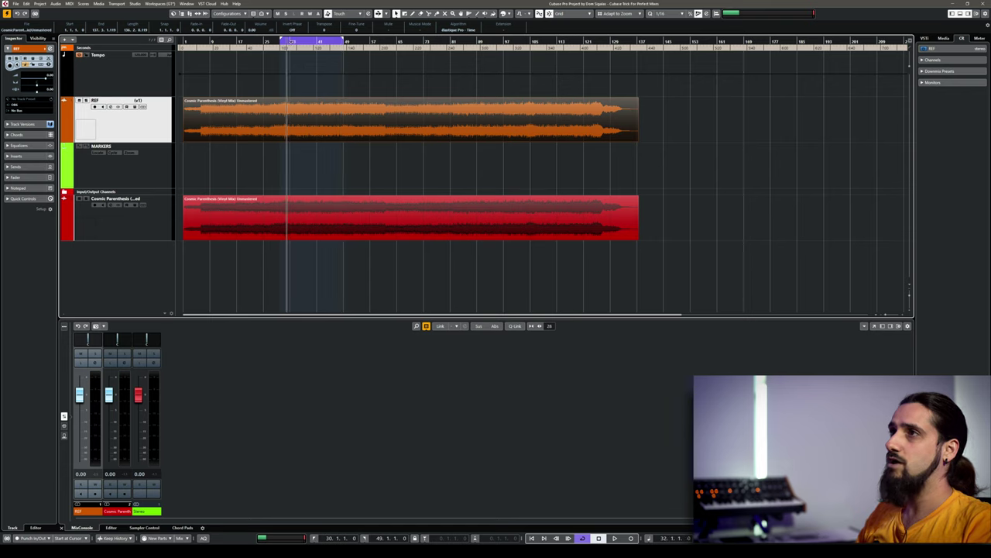
key(space)
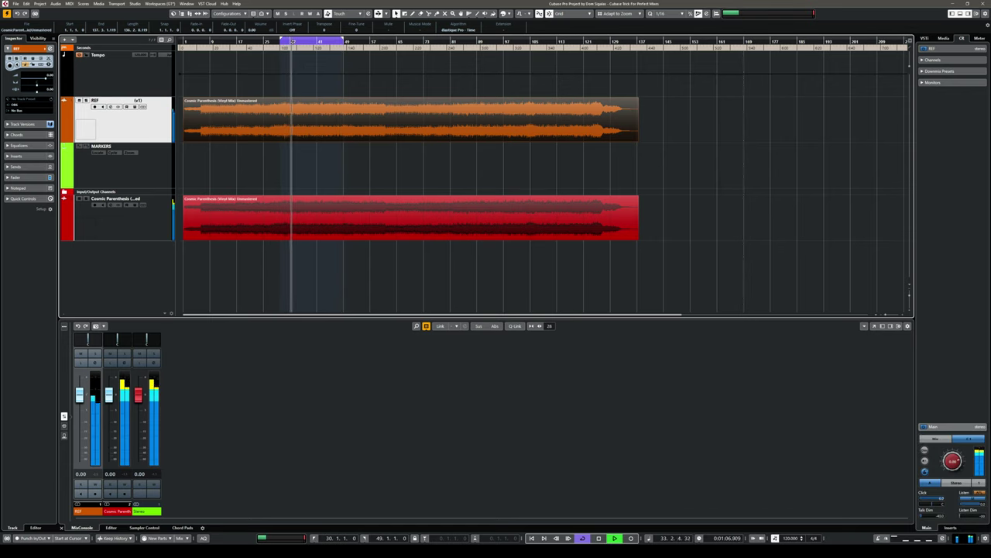
key(r)
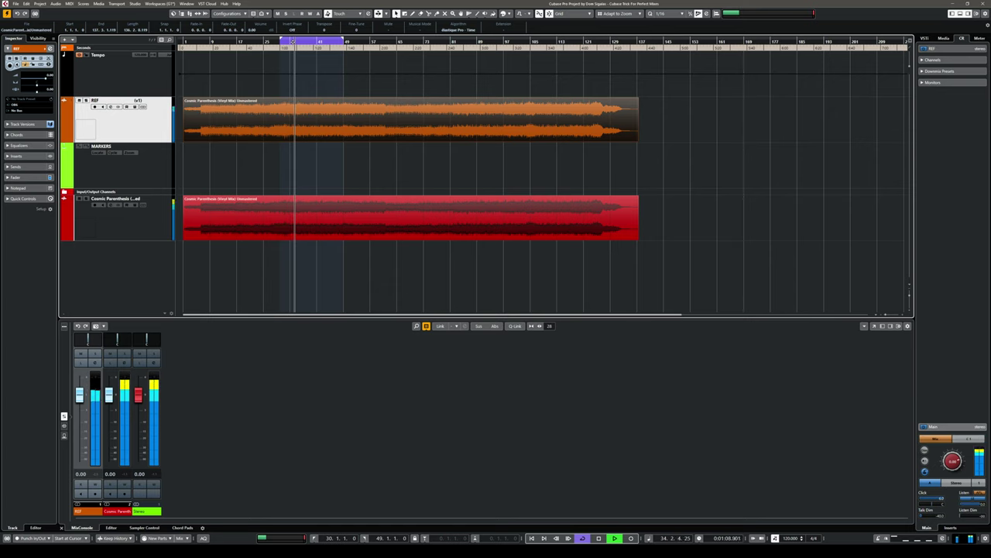
key(space)
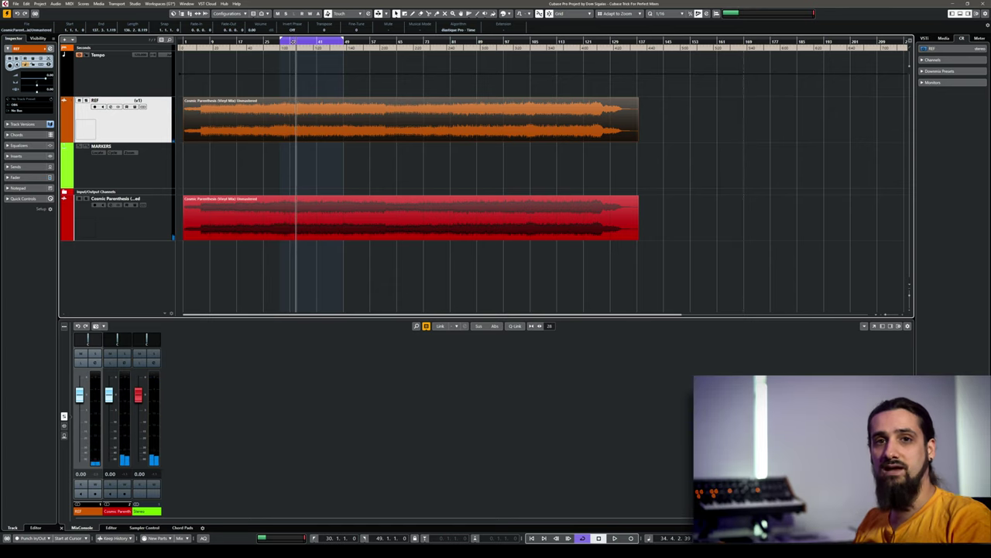